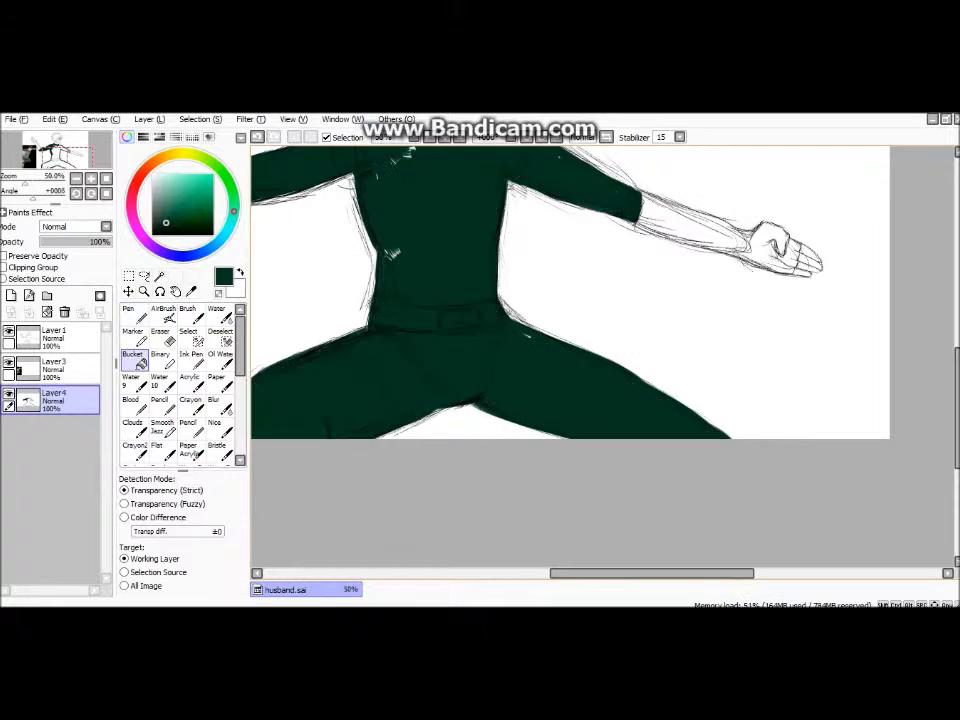
Add a new layer beneath the green clothing and fill it with orange as the background
scroll(381, 293, up, 4)
scroll(401, 231, down, 5)
scroll(401, 231, up, 1)
scroll(401, 231, down, 1)
click(11, 295)
click(145, 150)
click(169, 207)
click(133, 358)
click(600, 300)
key(ctrl+z)
key(ctrl+y)
Add a layer beneath the clothing layer and paint the raised forearm's bandages white with the Paper Acrylic brush
scroll(567, 223, up, 1)
scroll(600, 290, up, 1)
click(65, 312)
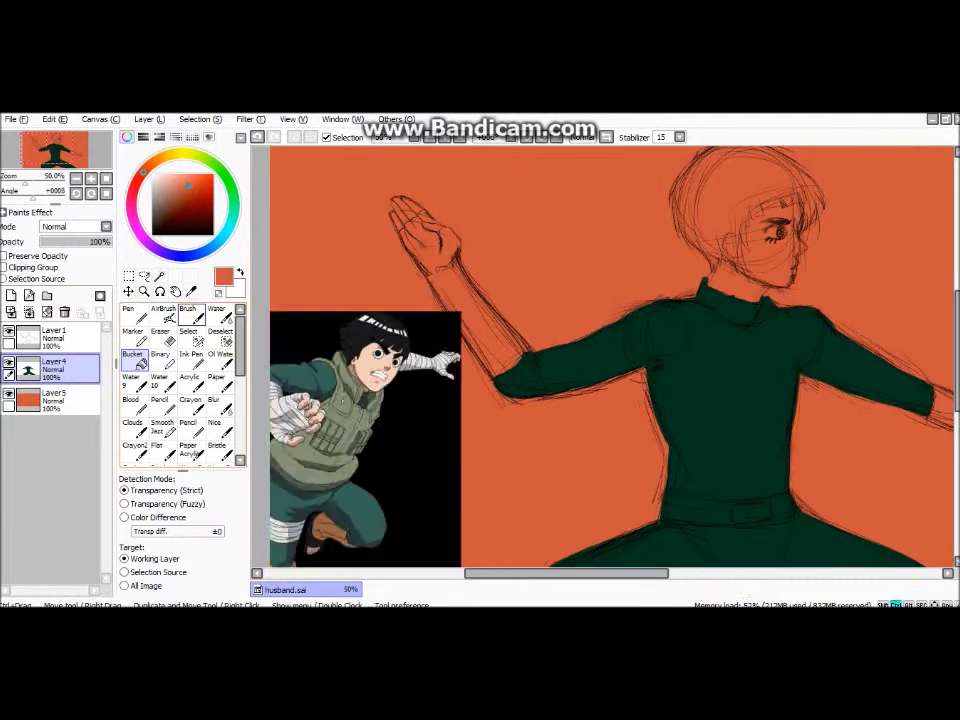
scroll(600, 290, up, 1)
alt+click(707, 321)
click(190, 450)
click(11, 295)
scroll(600, 350, up, 1)
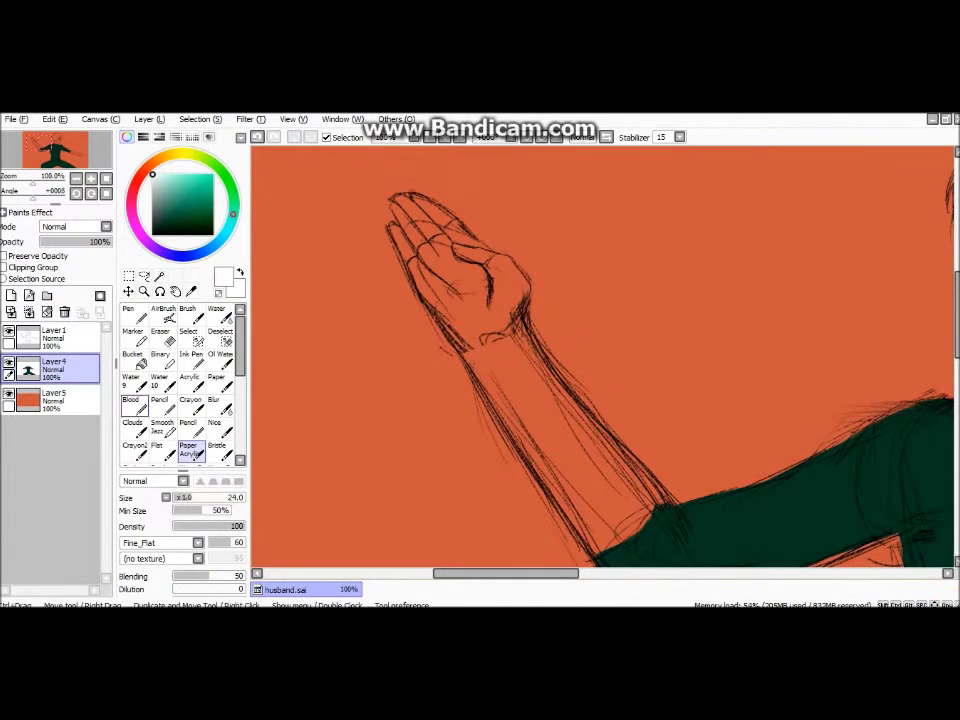
drag(410, 258, 470, 352)
drag(440, 225, 640, 500)
drag(55, 369, 55, 405)
mouse_move(390, 200)
mouse_down()
mouse_move(500, 300)
mouse_move(625, 500)
mouse_up()
Paint the remaining bandaged areas of the hands and wrists white and clean up their edges
key(h)
key(n)
drag(360, 295, 550, 360)
drag(390, 262, 500, 312)
mouse_move(260, 245)
mouse_down()
mouse_move(495, 335)
mouse_move(490, 325)
mouse_up()
key(e)
scroll(458, 323, down, 3)
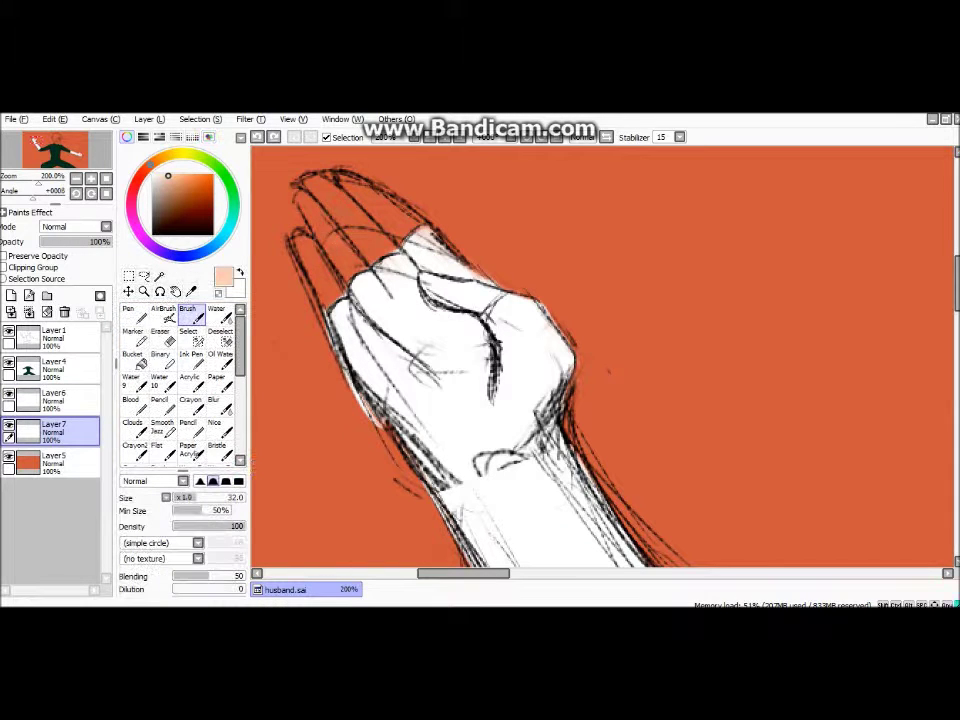
Paint the exposed fingers and thumbs of both hands light peach on Layer7, beneath the bandage layer
drag(305, 190, 330, 265)
drag(335, 195, 350, 280)
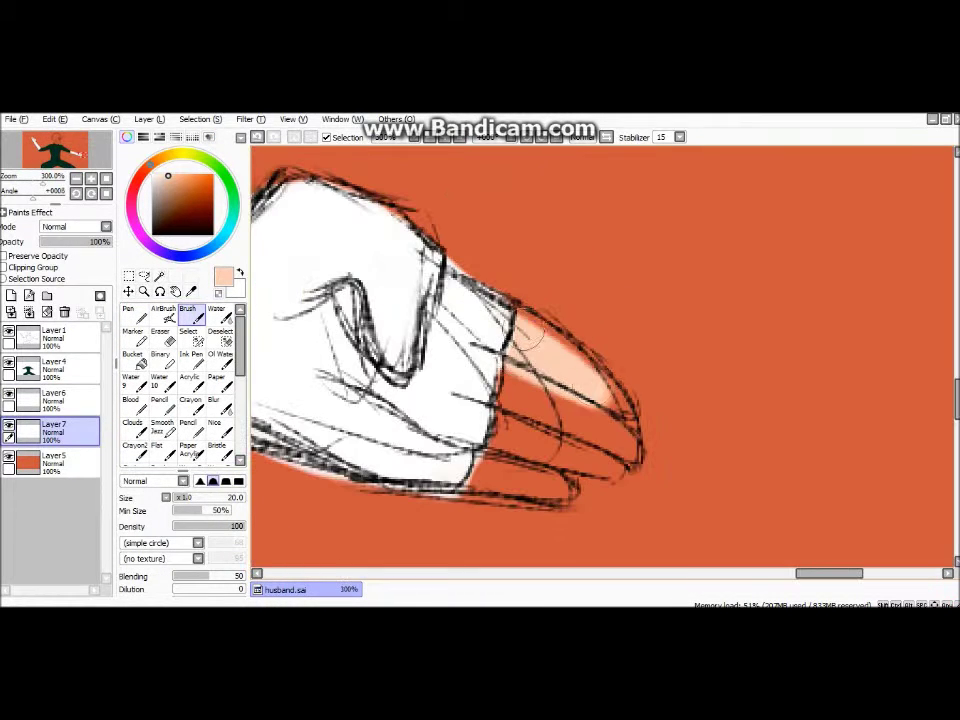
mouse_move(560, 470)
mouse_down()
mouse_move(500, 462)
mouse_move(515, 458)
mouse_up()
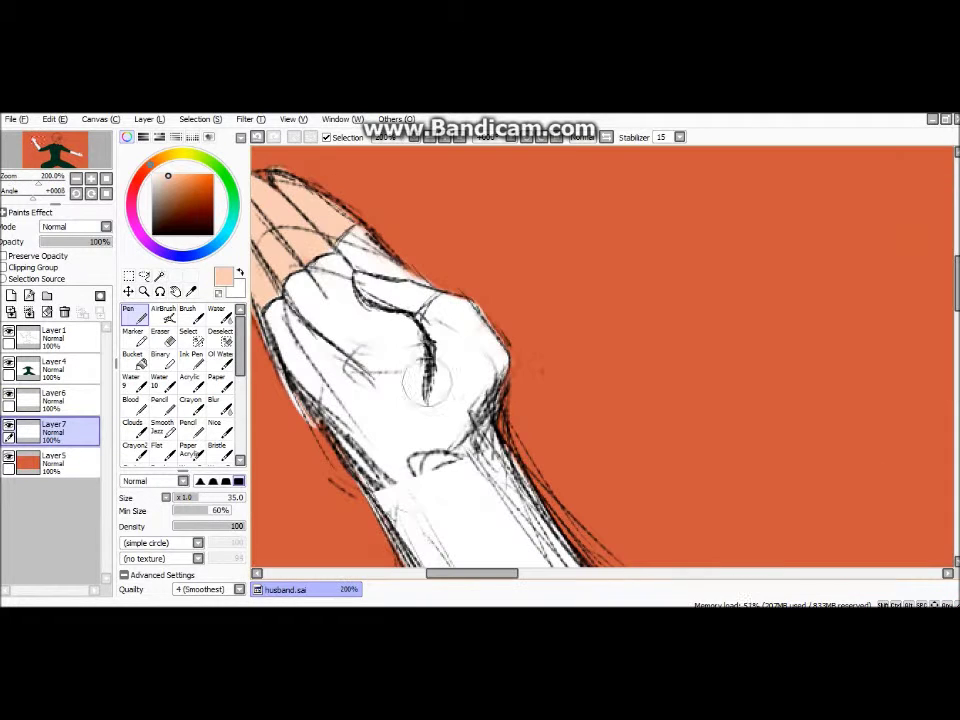
key(e)
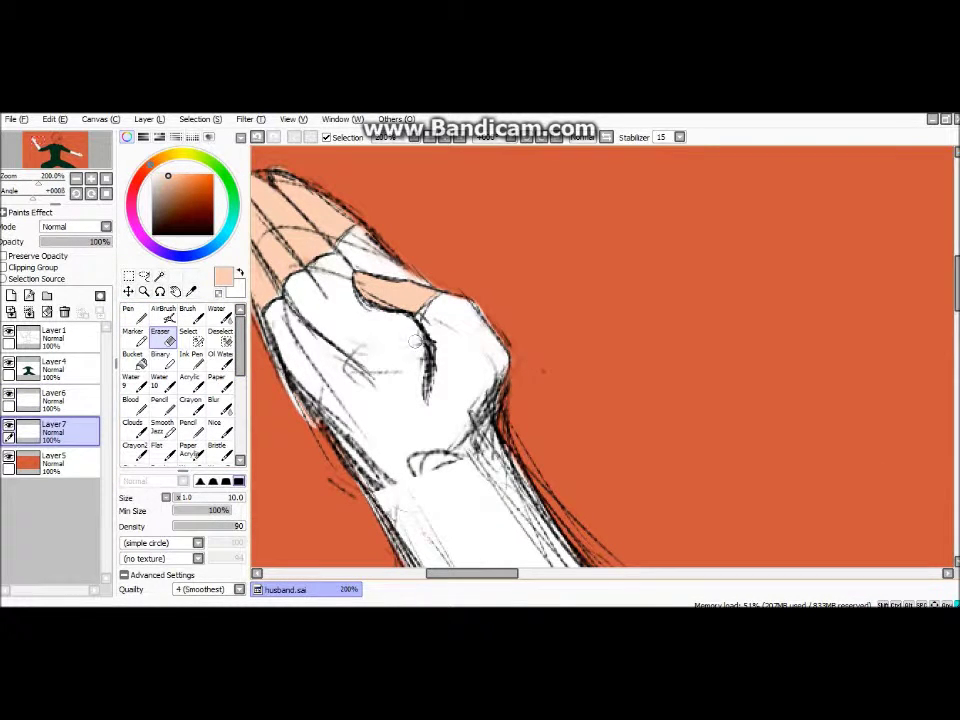
Rename the white bandage layer "arms" and the peach layer "skin"
double_click(54, 393)
text(bandage)
key(Return)
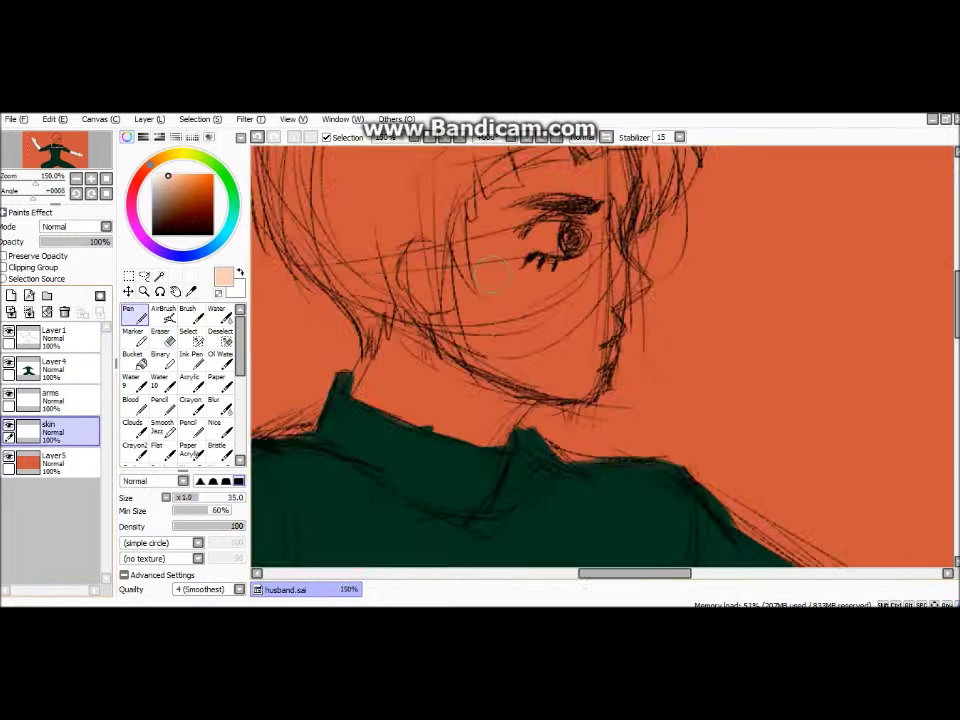
Paint the face and neck light peach on the skin layer, following the sketched profile
mouse_move(370, 385)
mouse_down()
mouse_move(465, 419)
mouse_move(593, 364)
mouse_up()
drag(462, 190, 445, 285)
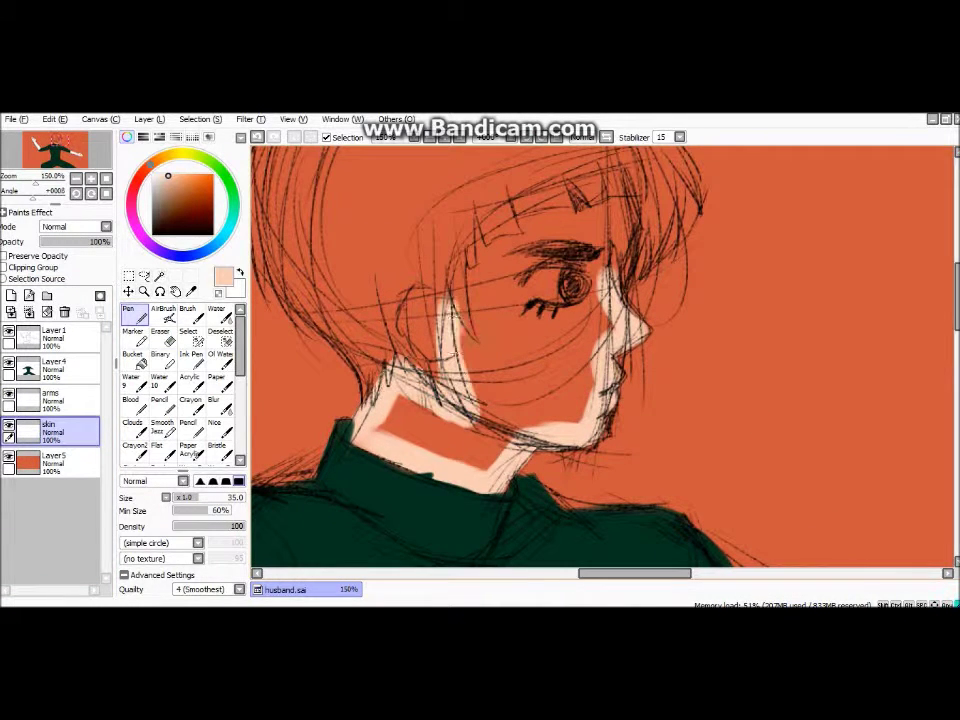
drag(340, 270, 440, 150)
drag(300, 340, 455, 170)
Paint the hair solid black on Layer4, with pointed strands over the ear and nape
click(54, 368)
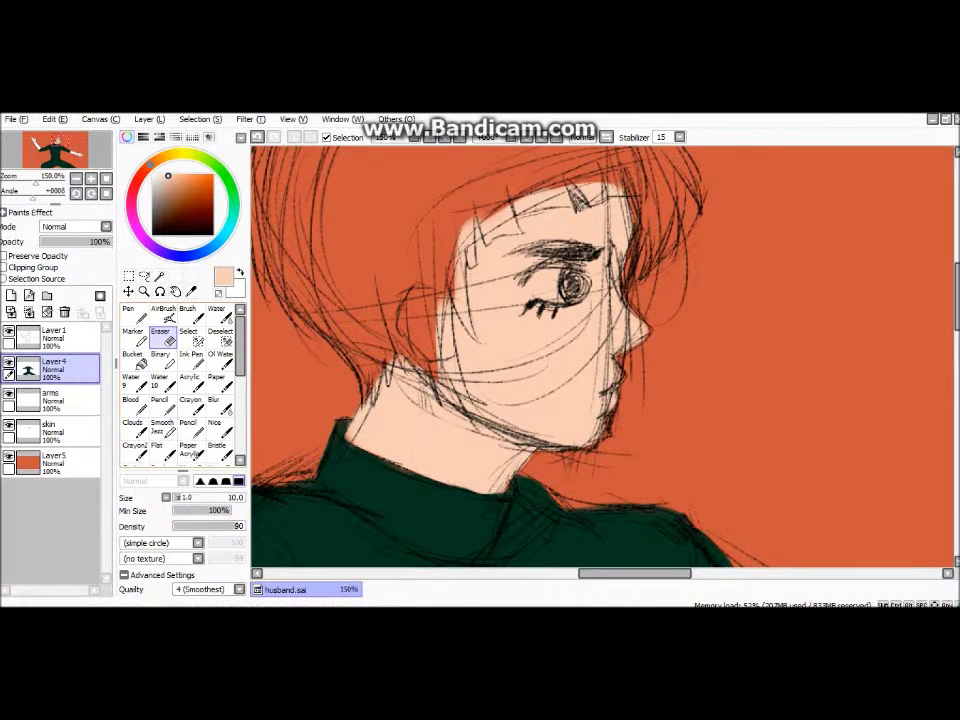
click(152, 234)
scroll(180, 380, down, 2)
click(190, 410)
mouse_move(435, 285)
mouse_down()
mouse_move(425, 405)
mouse_move(430, 390)
mouse_up()
drag(470, 255, 450, 350)
drag(475, 215, 455, 320)
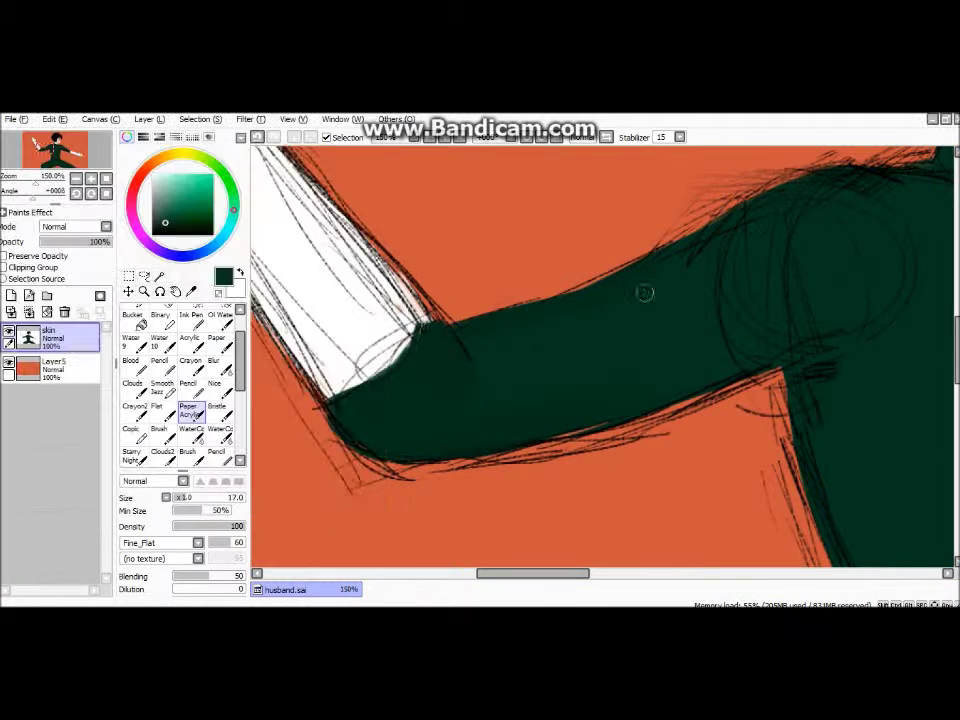
Paint over the sketch lines on the sleeves, torso and legs in dark green with the Paper Acrylic brush
drag(643, 293, 452, 262)
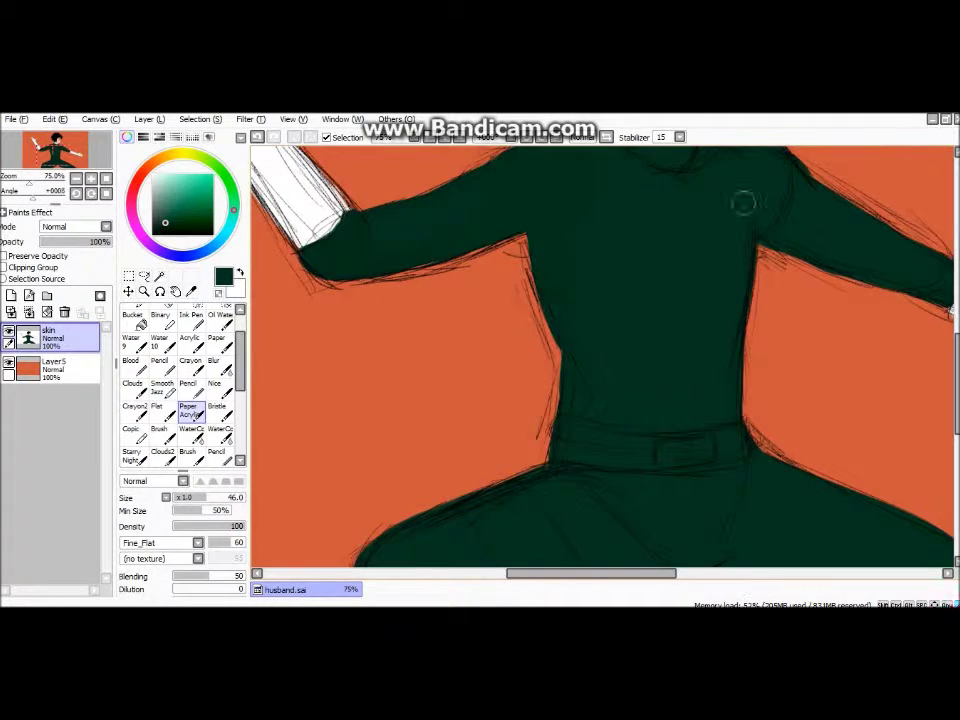
scroll(720, 291, up, 1)
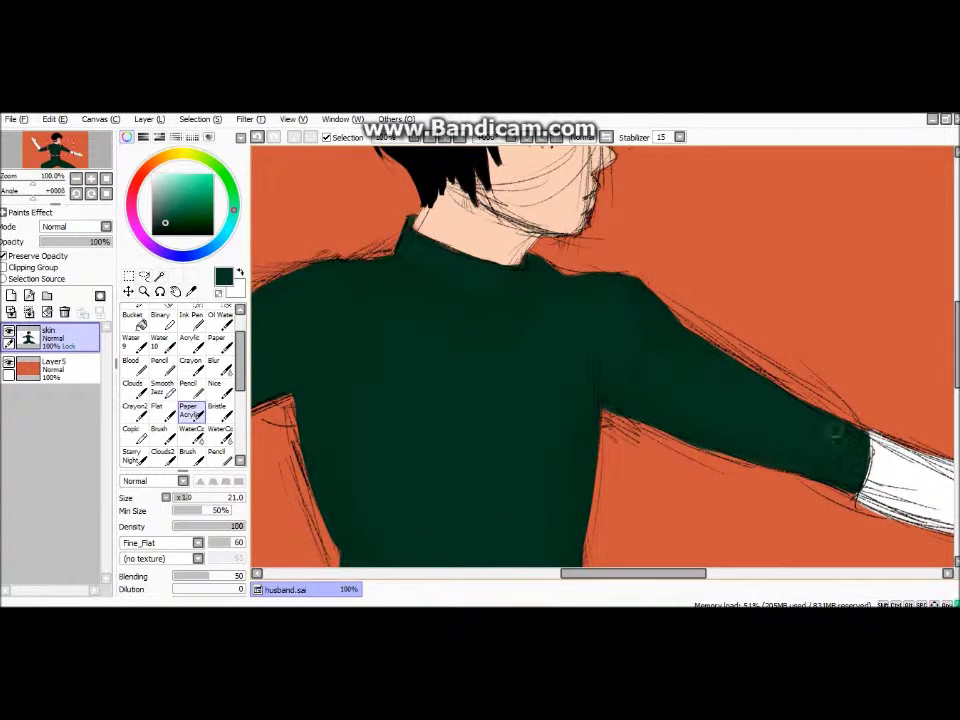
scroll(857, 434, down, 3)
scroll(506, 332, up, 2)
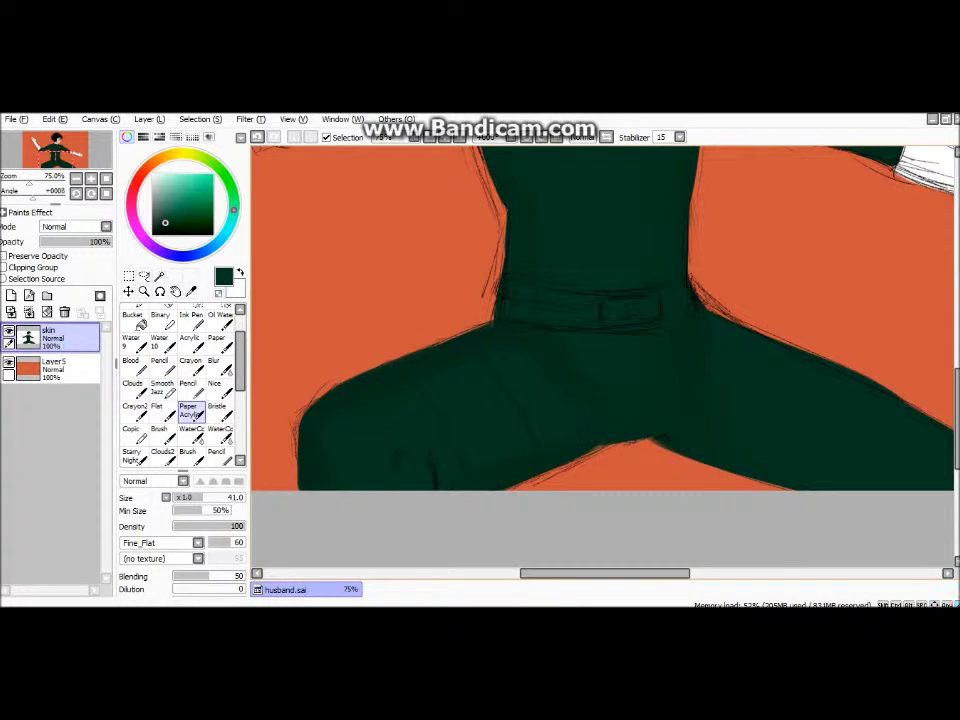
scroll(600, 375, right, 3)
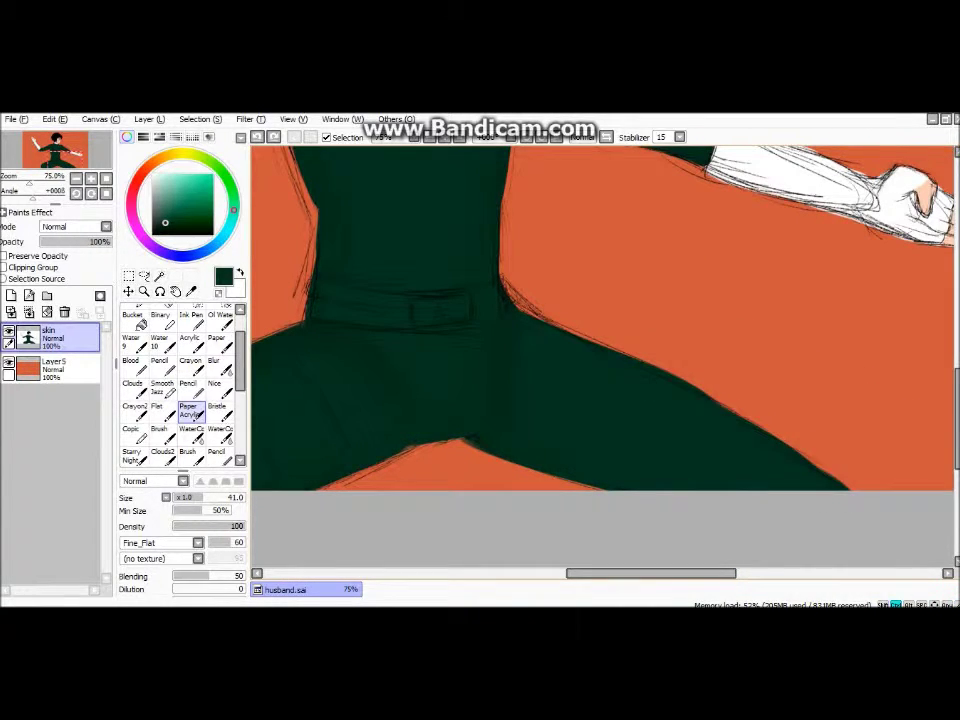
key(e)
key(b)
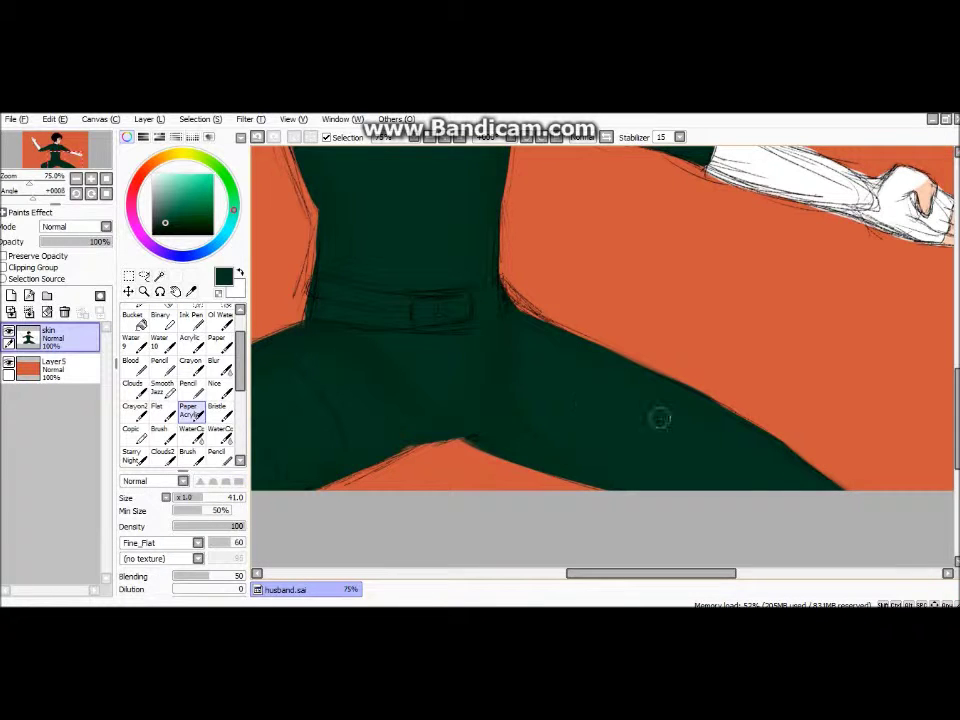
Erase the stray sketch lines outside the waist, thigh and underside of the outstretched arm
key(n)
scroll(520, 320, down, 2)
scroll(520, 320, left, 2)
scroll(553, 342, up, 3)
scroll(553, 342, right, 2)
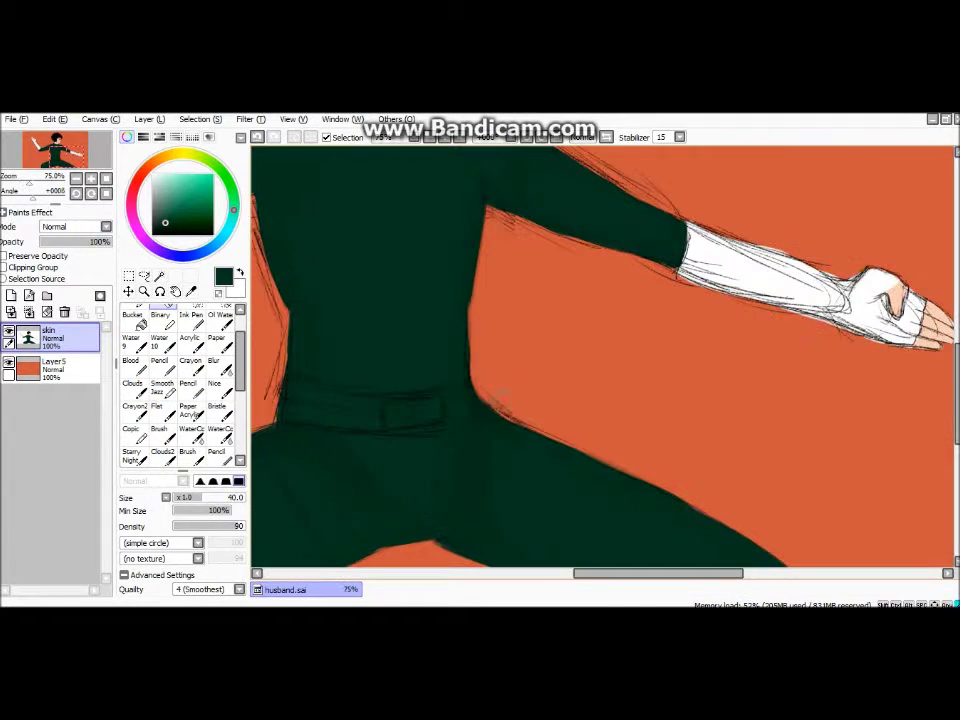
scroll(600, 355, right, 2)
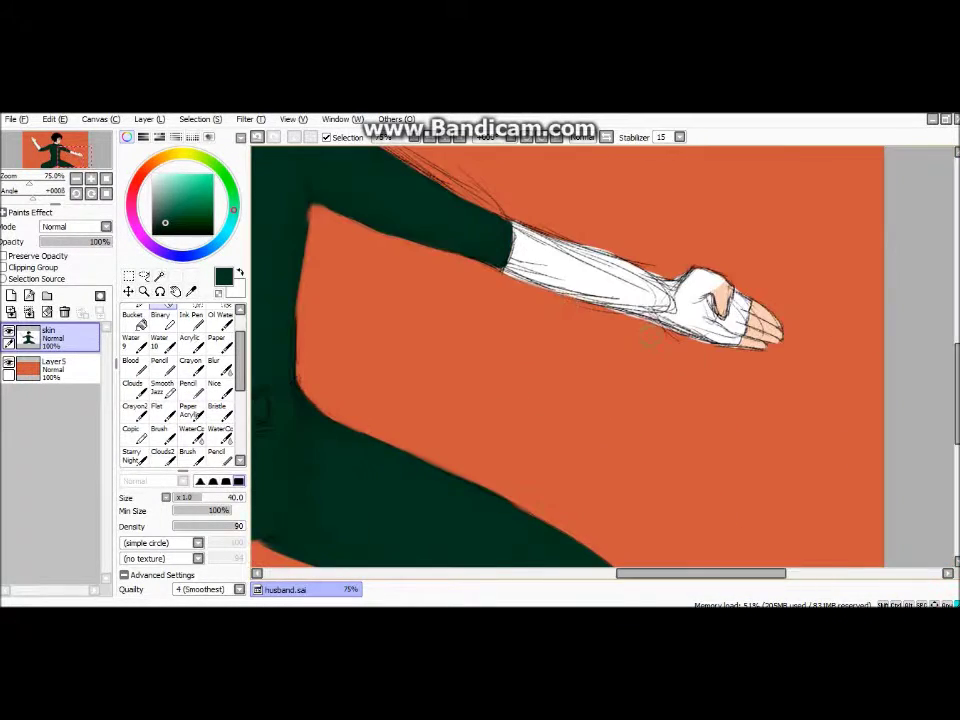
Erase the stray sketch lines around the raised arm, shoulders and neck
scroll(600, 355, down, 1)
scroll(600, 355, left, 2)
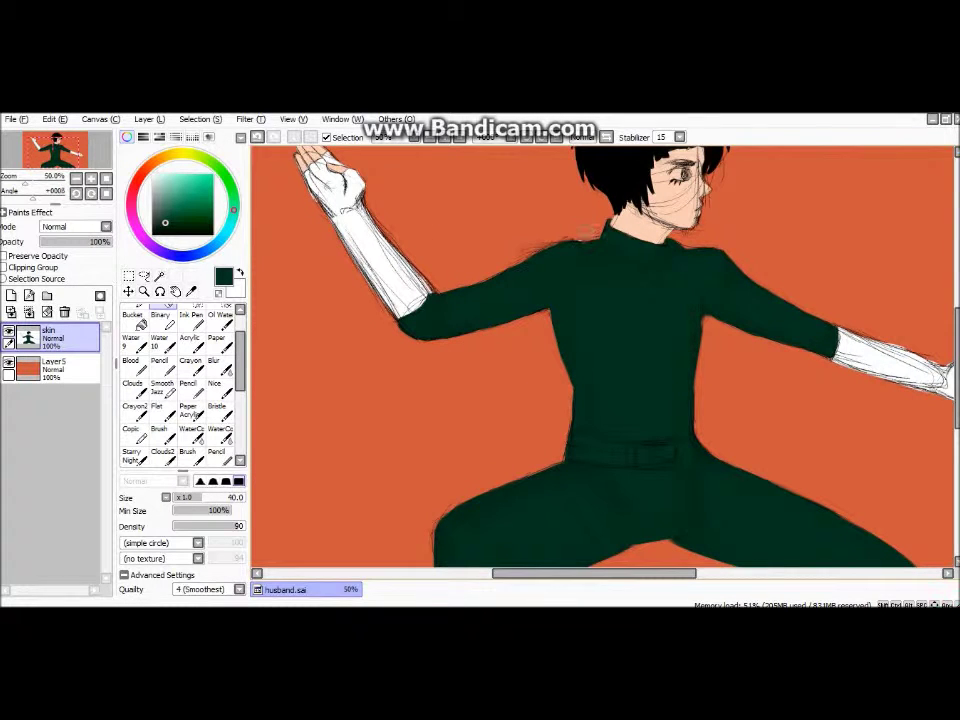
scroll(648, 203, up, 4)
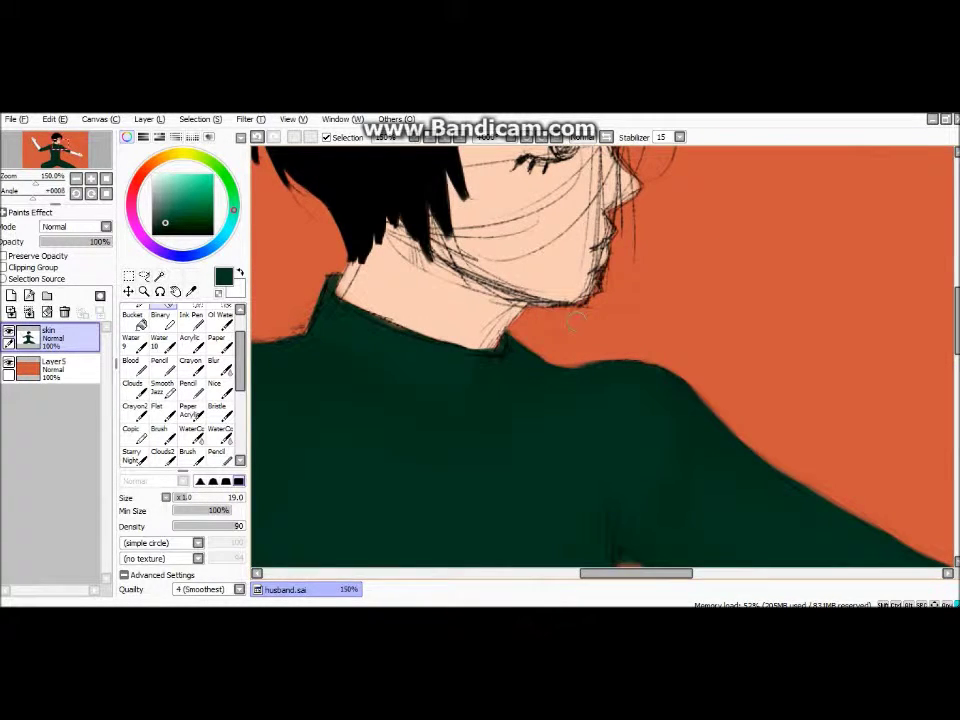
scroll(648, 203, up, 2)
scroll(648, 203, down, 4)
scroll(541, 374, up, 1)
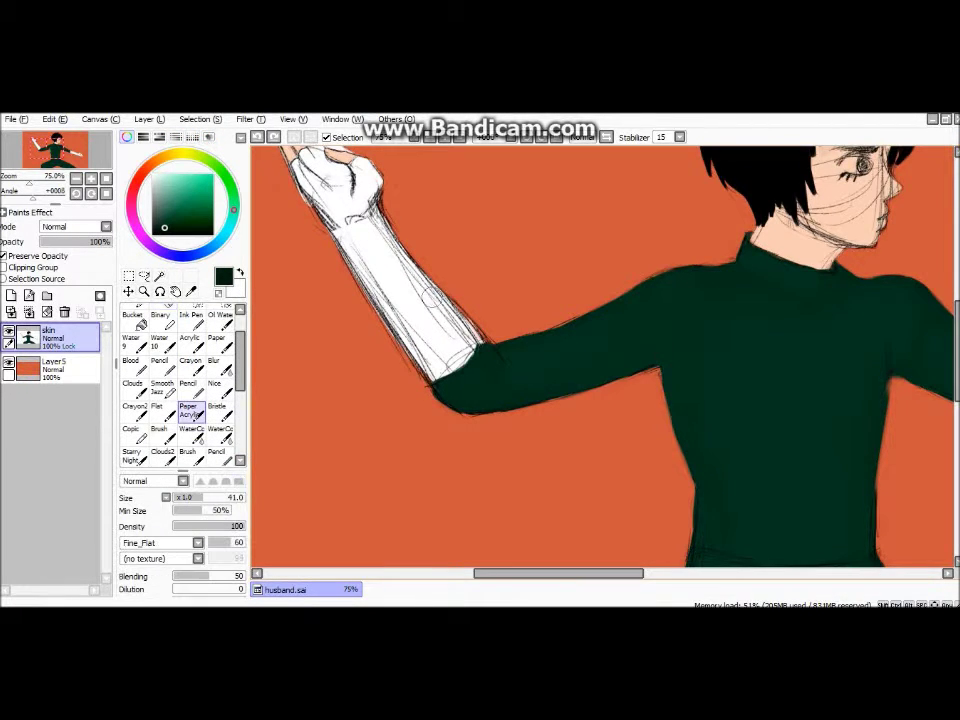
Cover the collar's sketch lines with sampled dark greens and shade the collar with the Paper Acrylic brush
scroll(453, 427, up, 5)
drag(453, 427, 420, 427)
key(n)
scroll(414, 461, down, 1)
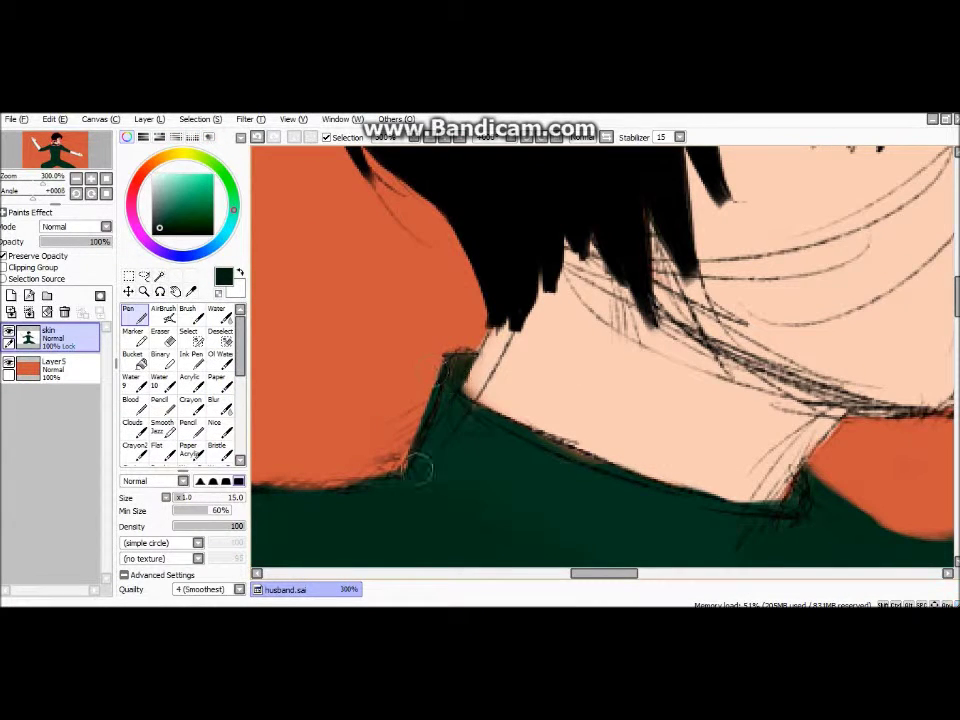
scroll(671, 289, up, 1)
scroll(440, 250, down, 1)
alt+click(470, 242)
alt+click(484, 289)
click(190, 450)
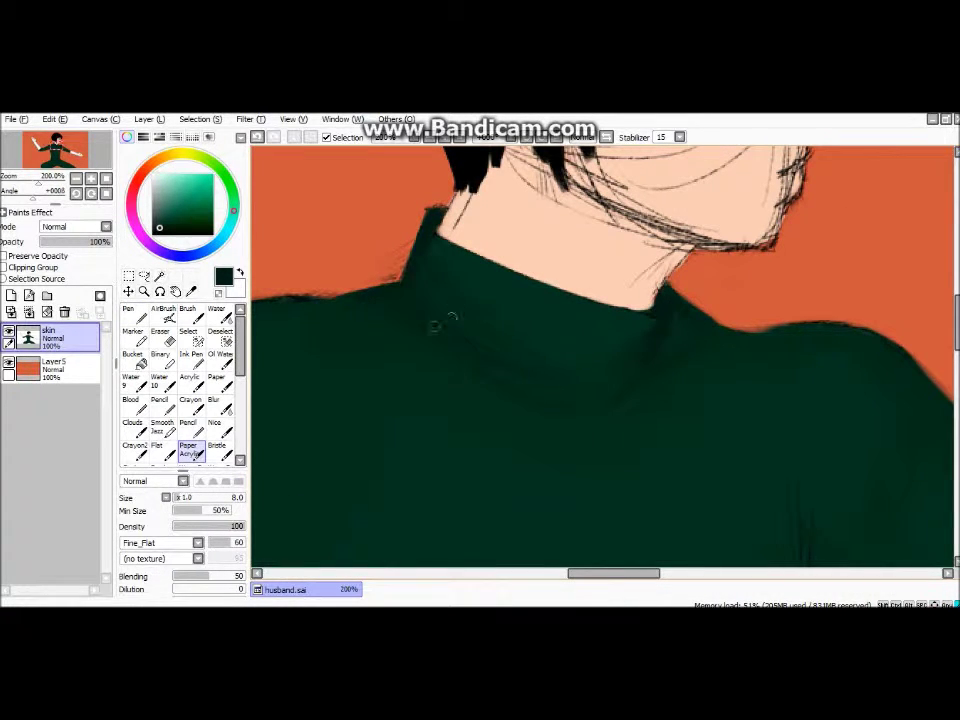
Shade the raised arm's sleeve around the elbow in dark green with the Paper Acrylic brush at size 23
scroll(670, 358, down, 2)
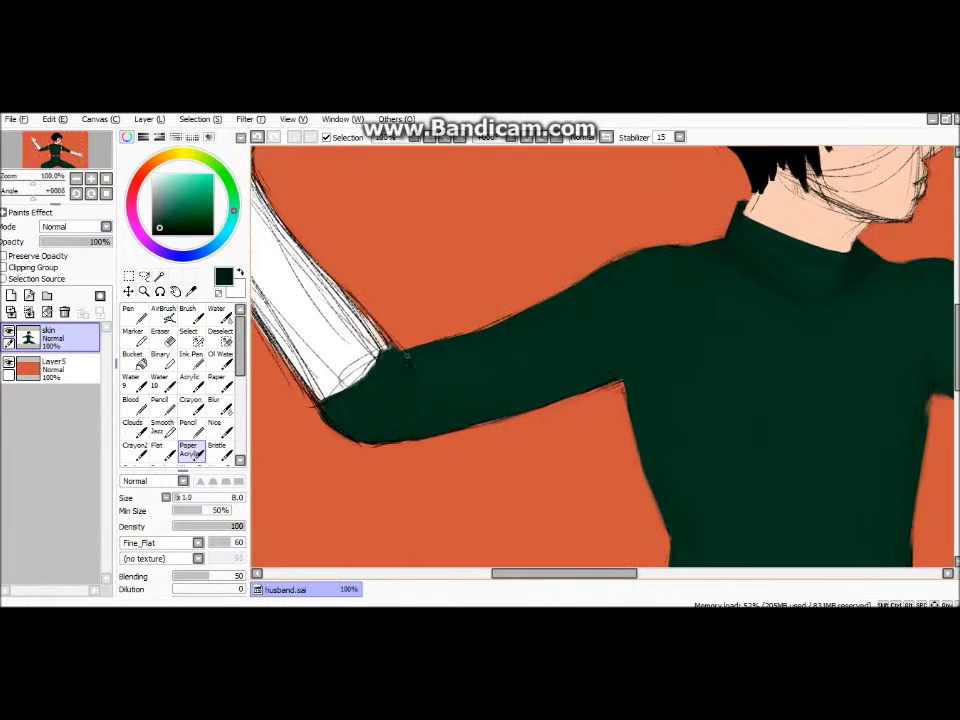
scroll(332, 349, up, 2)
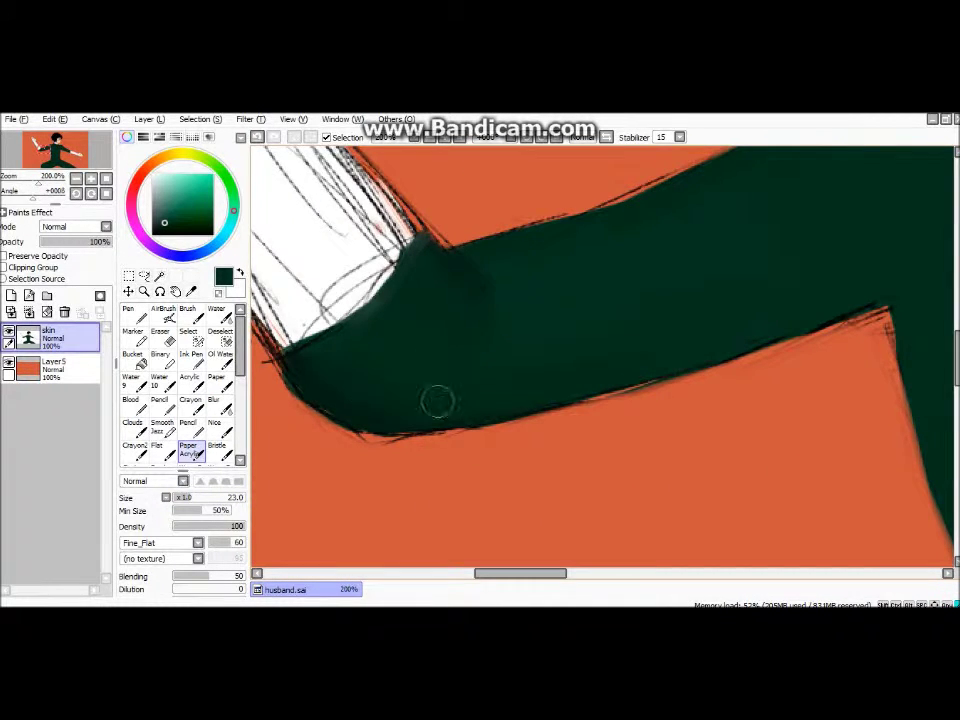
scroll(407, 407, down, 3)
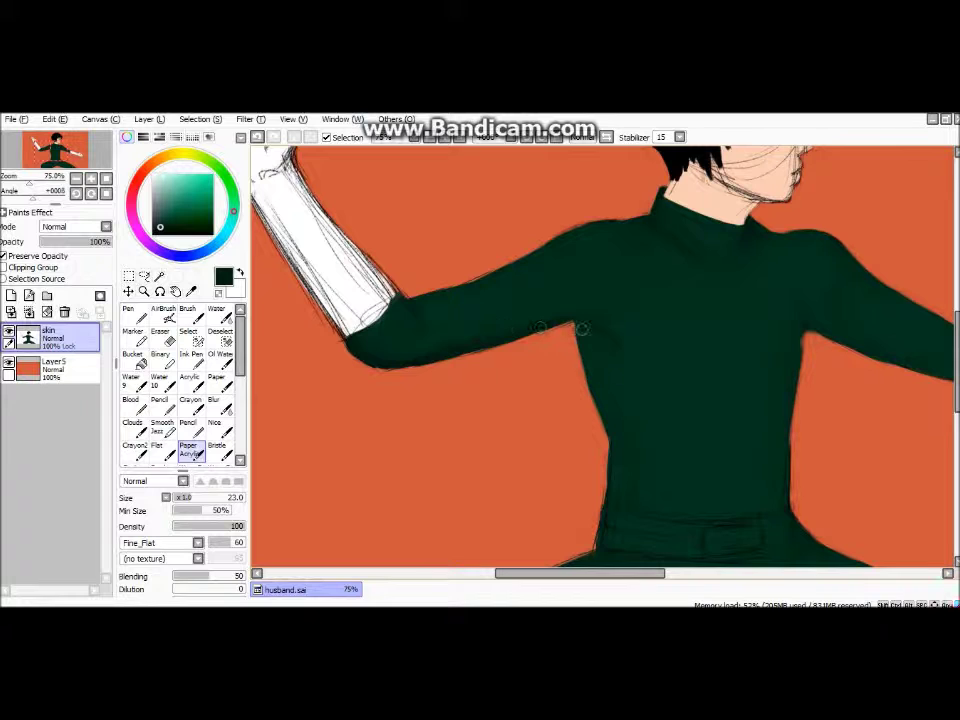
Shade the armpits, chest and sides of the torso with a darker green
scroll(613, 491, down, 1)
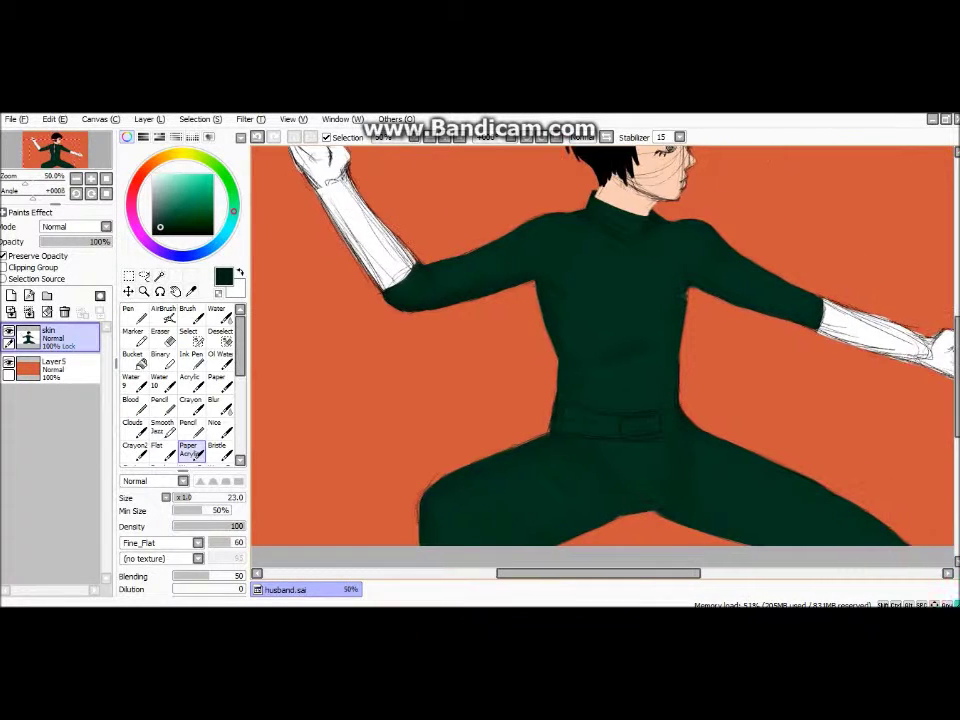
scroll(580, 376, up, 2)
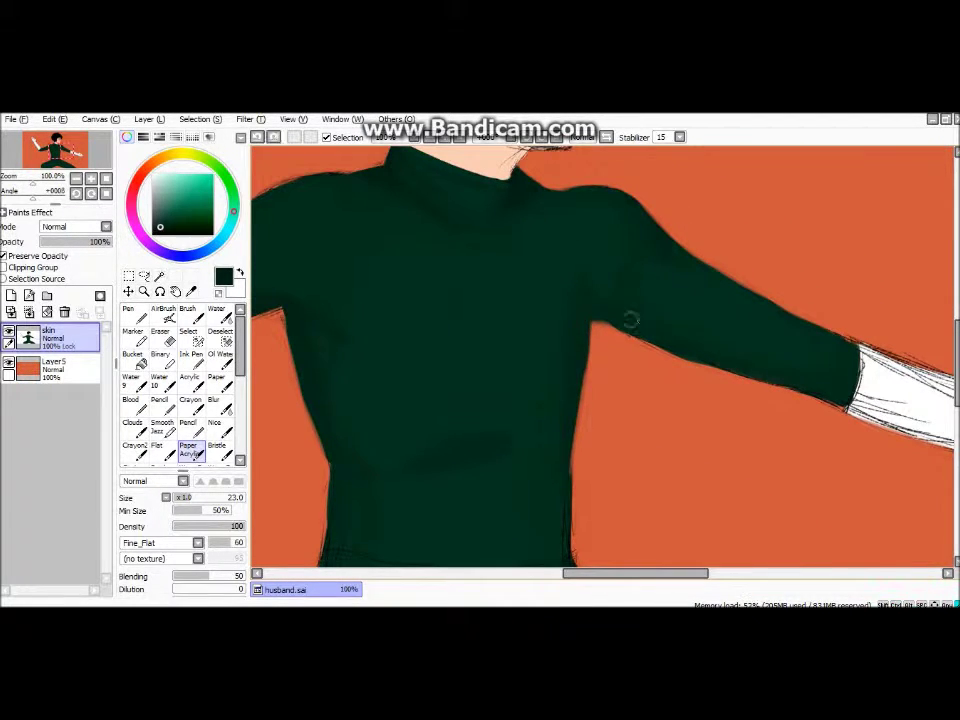
scroll(407, 326, down, 1)
Shade the hips and both thighs with darker green using the Paper Acrylic brush at size 31
scroll(626, 532, left, 3)
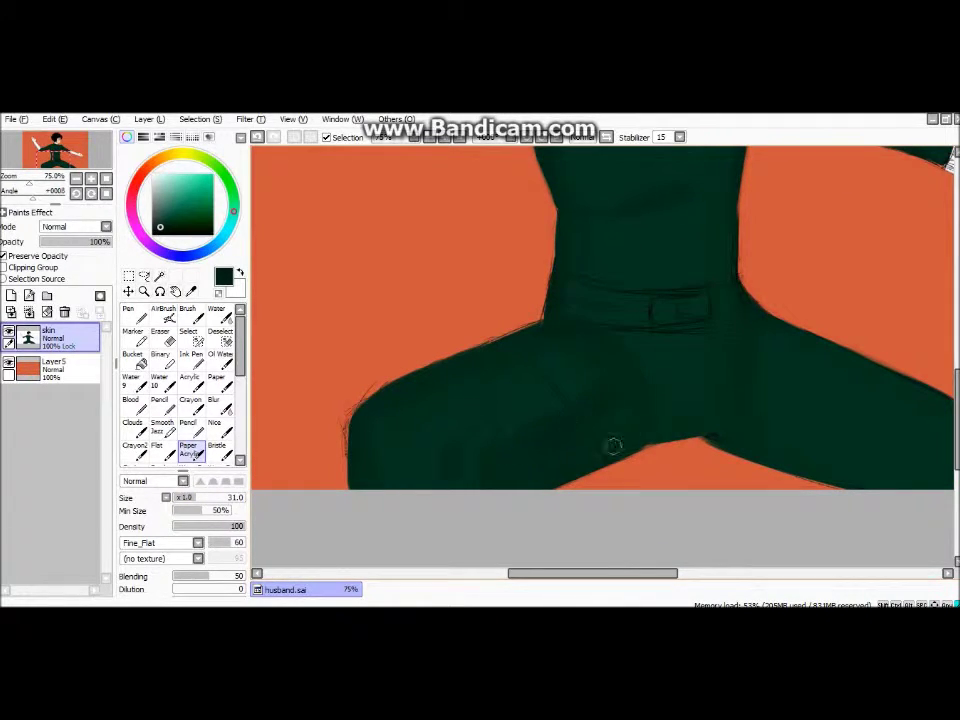
scroll(571, 462, right, 4)
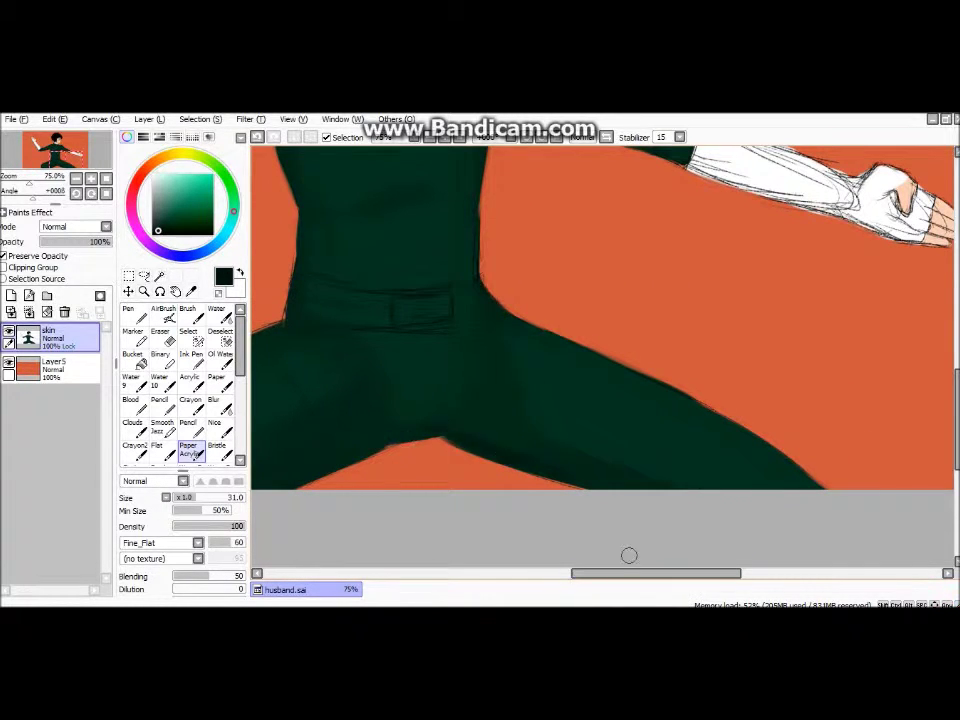
scroll(590, 453, left, 4)
Deepen the shading on the torso and work on the raised arm's sleeve with the textured watercolor brush
scroll(604, 521, up, 3)
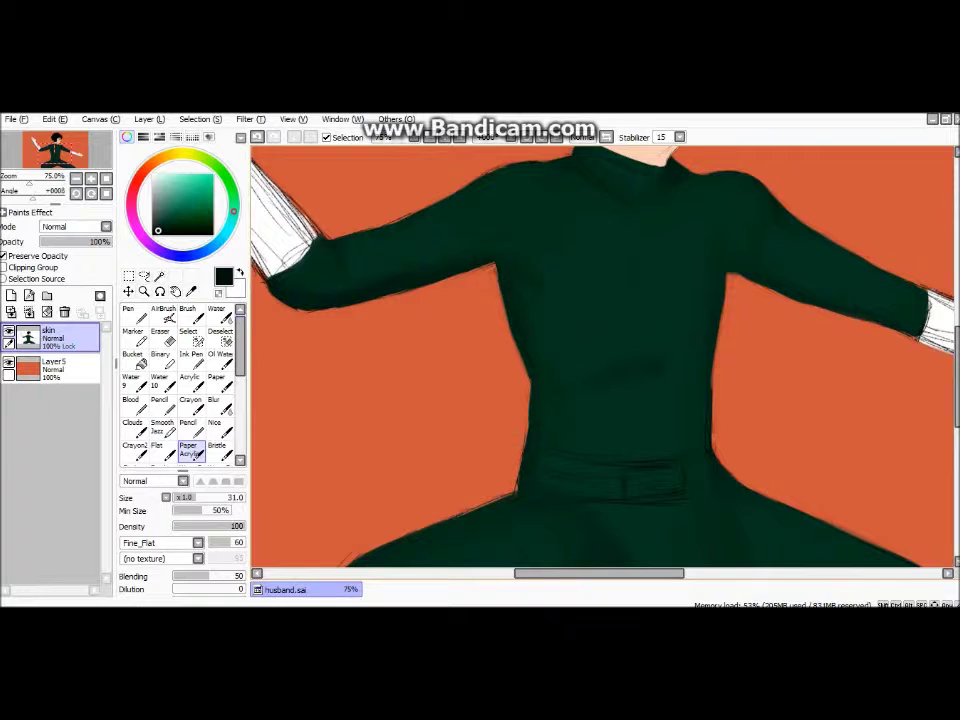
scroll(180, 400, down, 2)
click(191, 390)
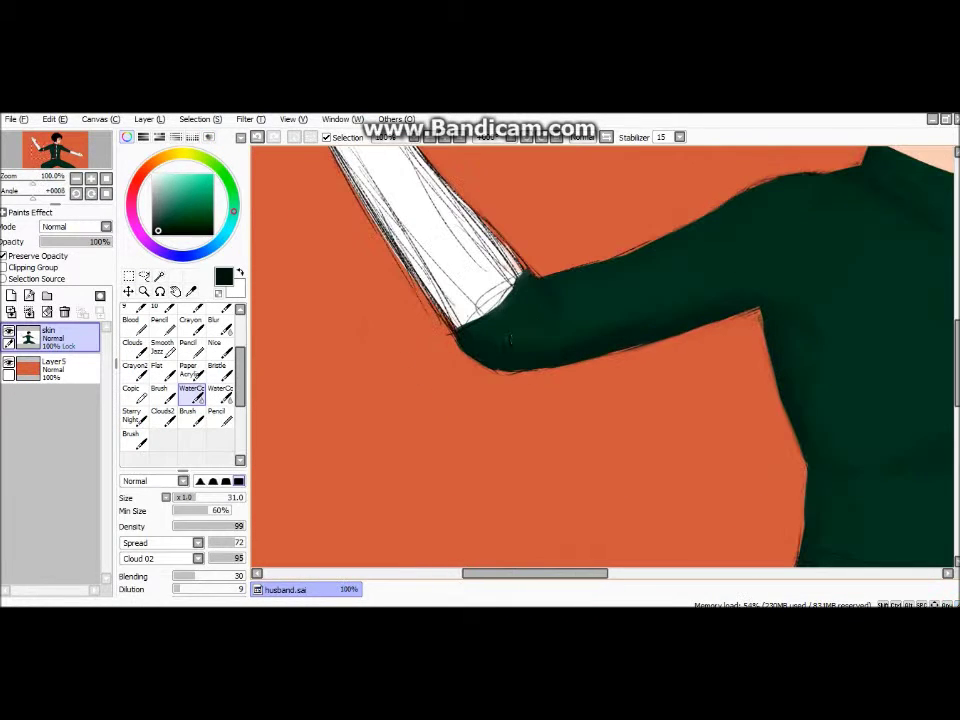
scroll(527, 311, right, 3)
scroll(671, 463, down, 3)
scroll(581, 264, up, 4)
Blend the shading below the collar and across the shoulder with a lighter green Paper Acrylic brush
click(190, 369)
scroll(478, 373, up, 2)
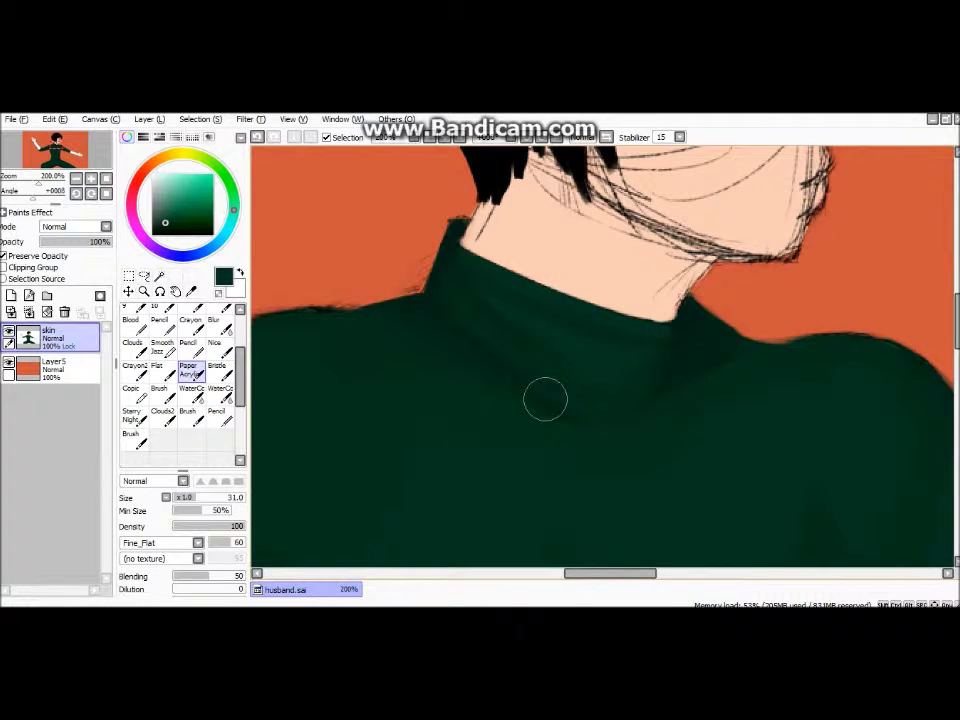
scroll(648, 321, down, 4)
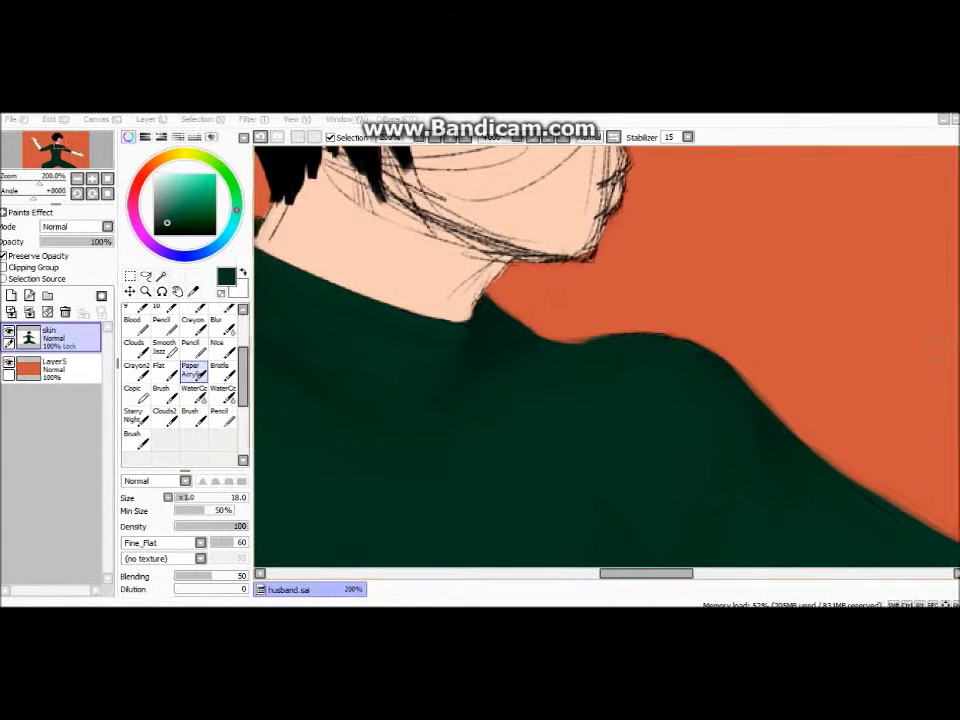
Smooth the shading on the hips and both thighs with the dark green Paper Acrylic brush at size 25
scroll(562, 464, down, 3)
scroll(476, 356, up, 2)
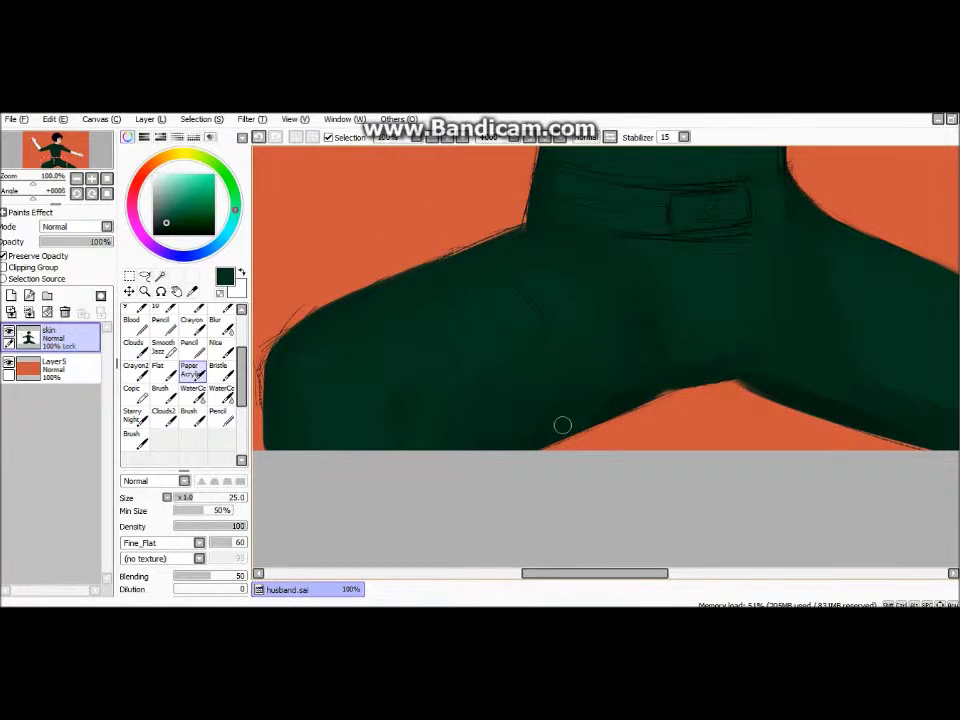
scroll(482, 313, up, 2)
scroll(556, 310, down, 2)
scroll(438, 431, down, 1)
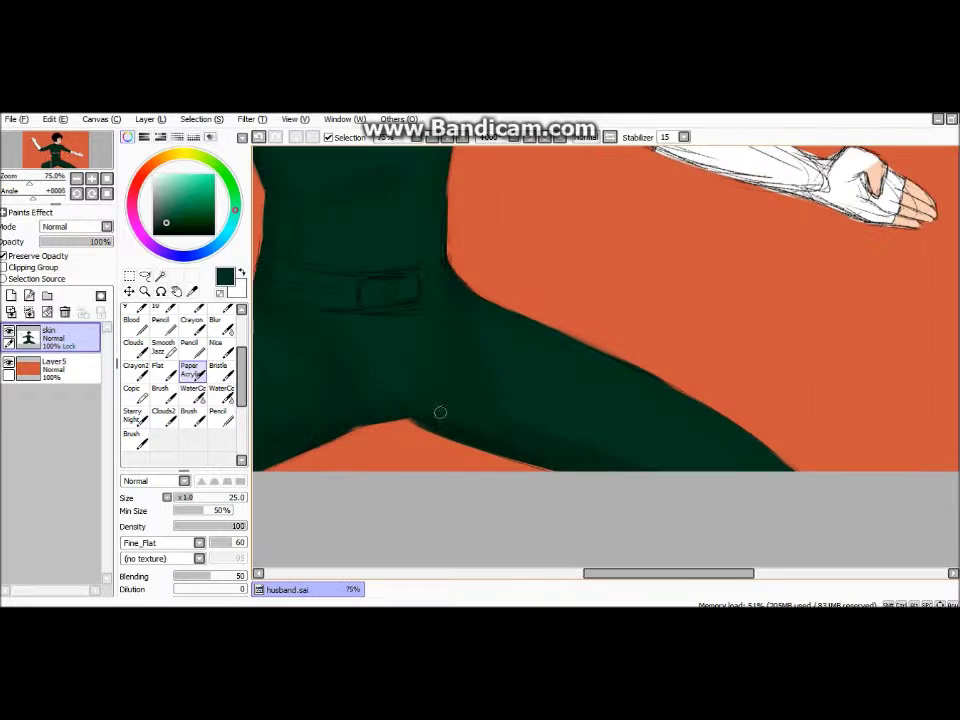
Blend a lighter green into the shading on the outstretched arm's sleeve, the shoulder and the chest
scroll(450, 328, up, 3)
scroll(440, 379, up, 2)
scroll(423, 401, up, 3)
scroll(654, 313, right, 2)
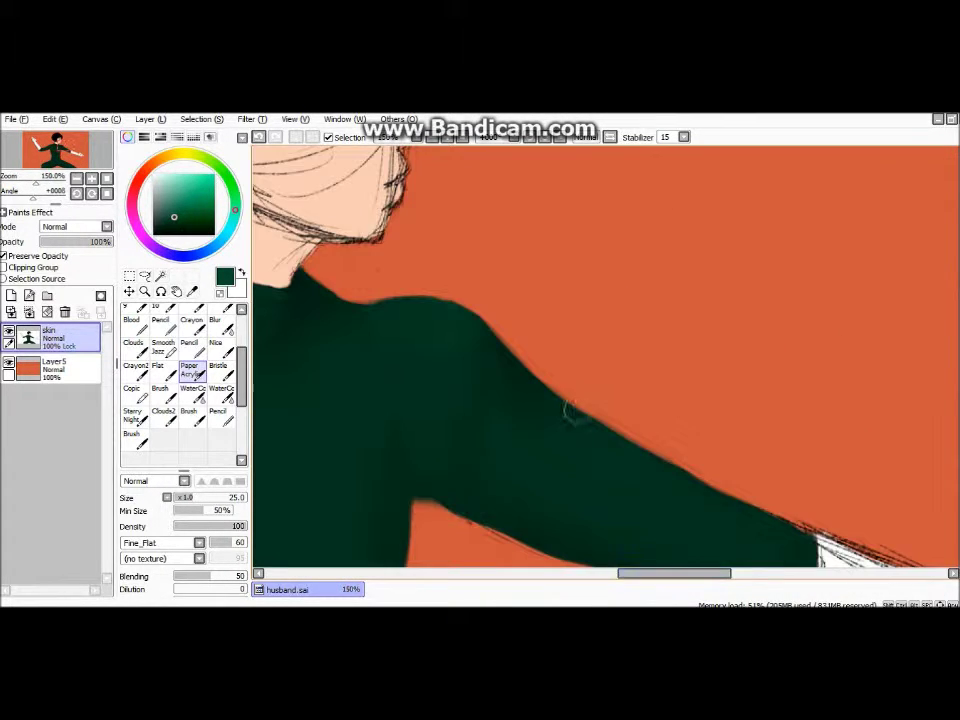
scroll(620, 376, left, 3)
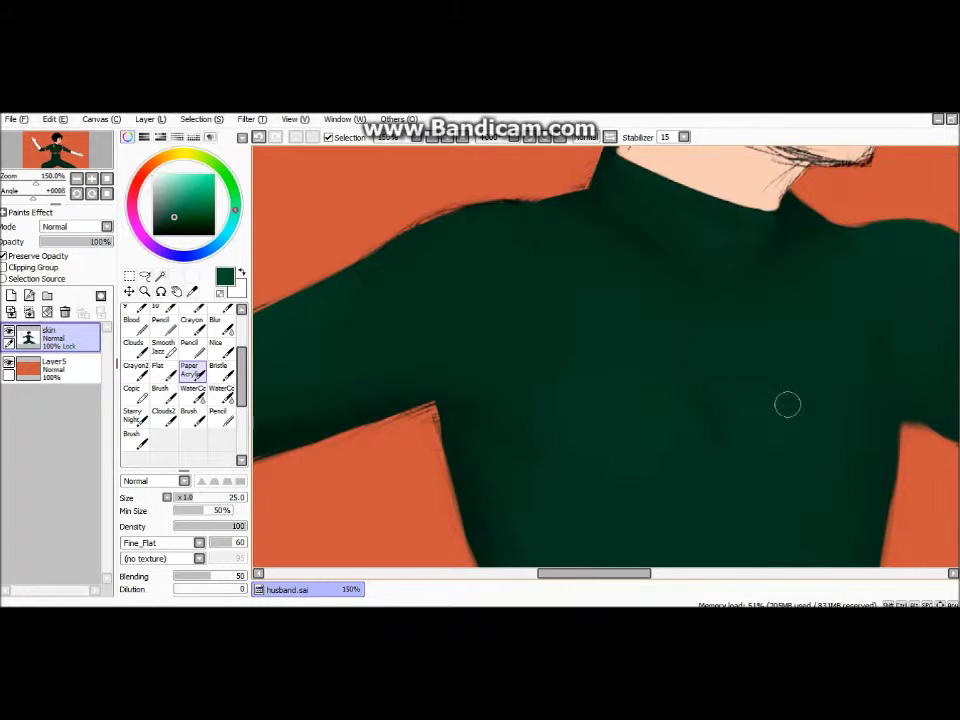
Blend lighter green over both thighs, covering the sketch lines, and sample a darker green for the shadows
scroll(504, 281, down, 2)
scroll(396, 360, up, 2)
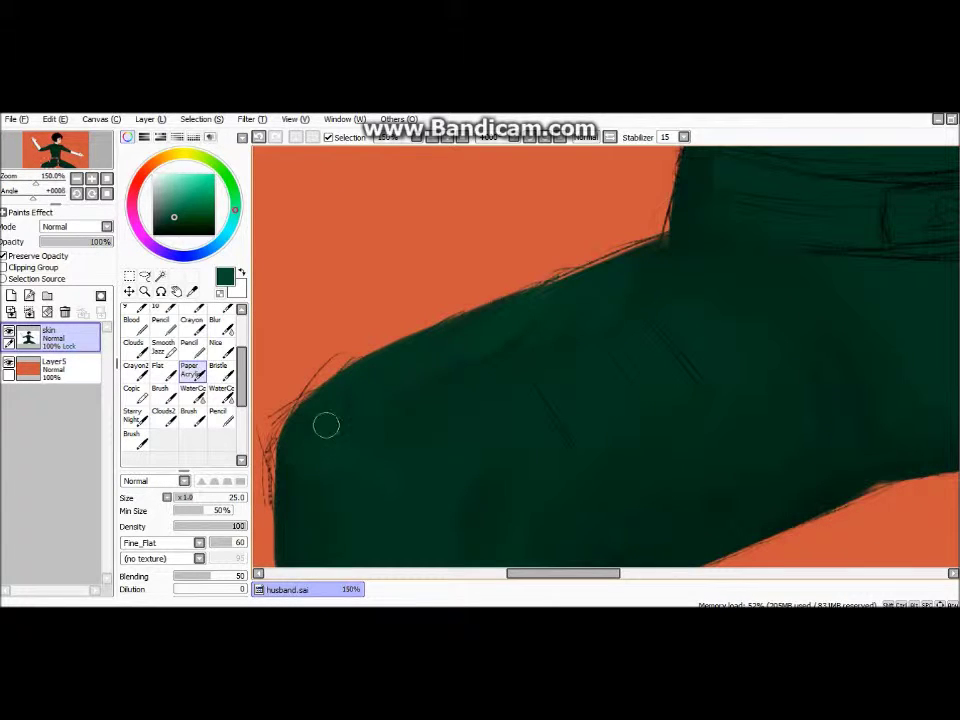
scroll(557, 240, down, 2)
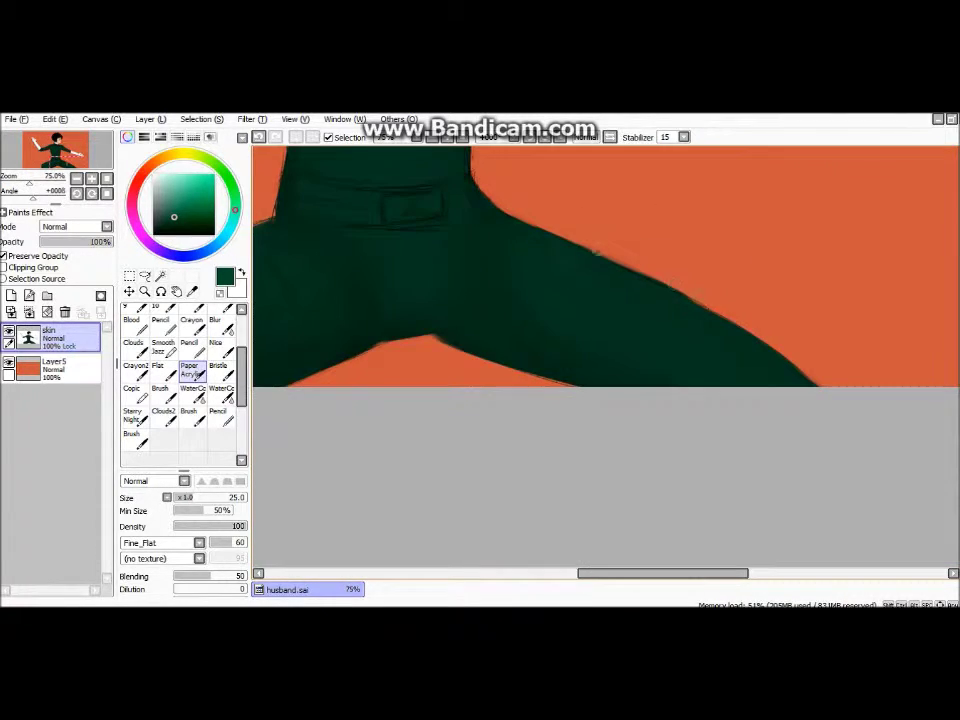
scroll(548, 322, right, 3)
alt+click(512, 311)
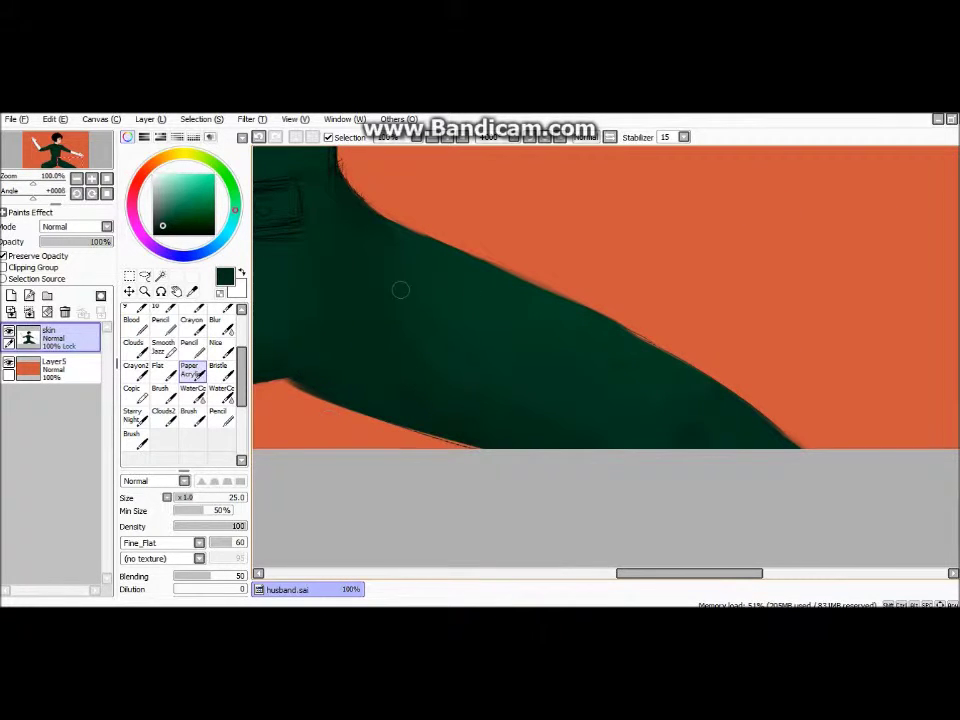
Turn off the layer's Preserve Opacity and touch up the torso and sleeve edges in dark green
scroll(400, 279, up, 3)
scroll(435, 435, left, 3)
scroll(435, 435, down, 2)
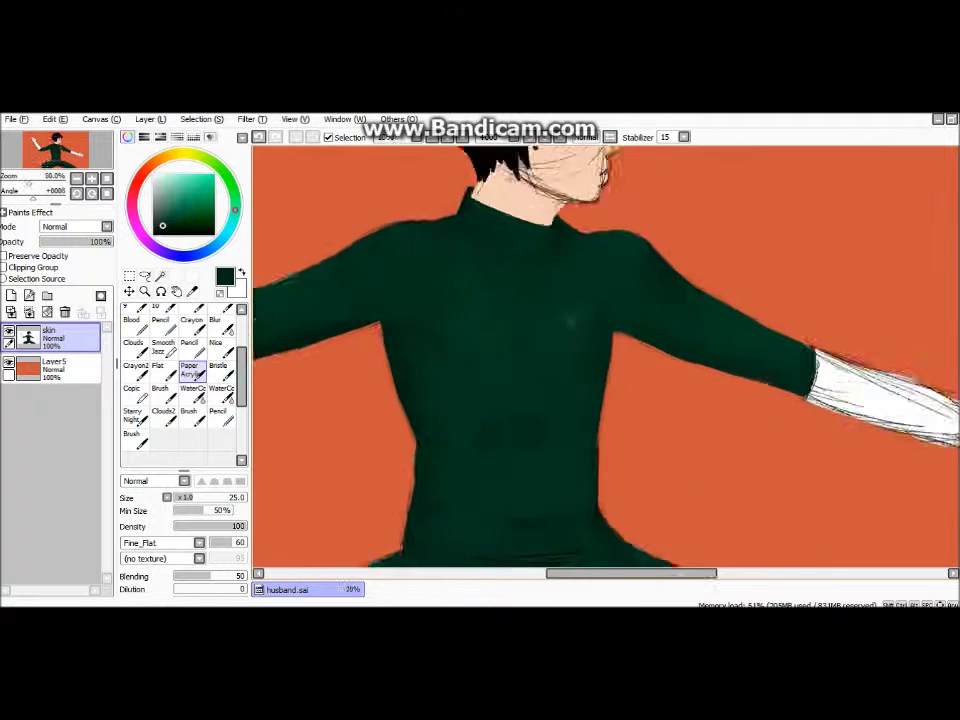
scroll(487, 305, up, 2)
scroll(551, 295, down, 2)
scroll(439, 465, up, 3)
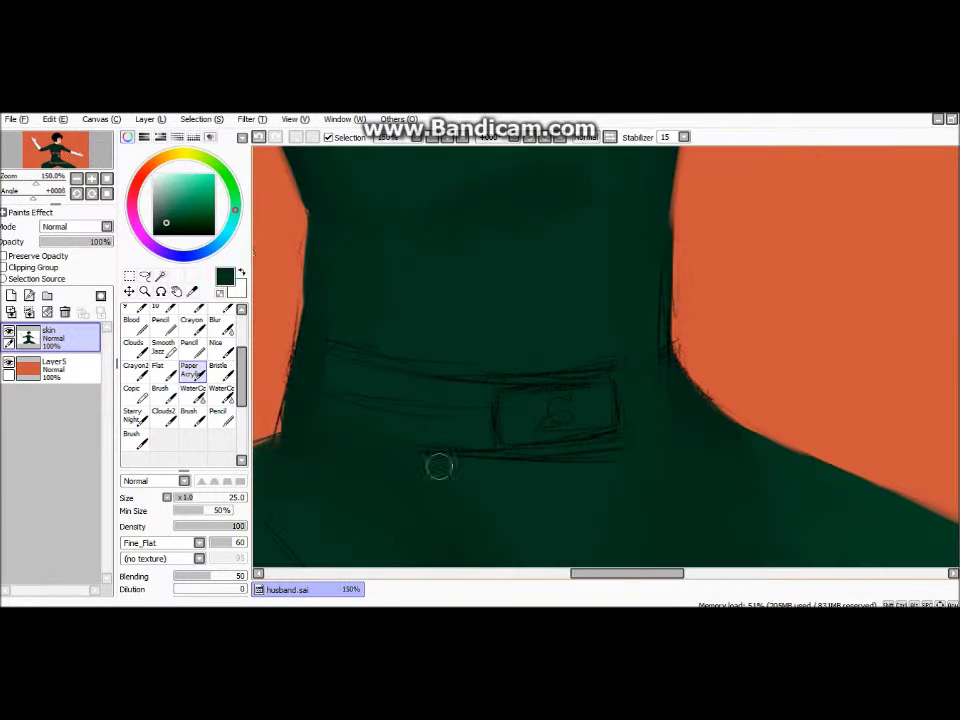
Paint a dark red belt across the waist over the sketch lines and tidy its edges with dark green
mouse_move(370, 348)
mouse_down()
mouse_move(555, 393)
mouse_move(397, 345)
mouse_move(476, 399)
mouse_move(735, 386)
mouse_move(389, 360)
mouse_move(392, 411)
mouse_move(456, 381)
mouse_up()
click(213, 213)
mouse_move(652, 445)
mouse_down()
mouse_move(784, 382)
mouse_move(789, 394)
mouse_move(508, 379)
mouse_up()
alt+click(690, 350)
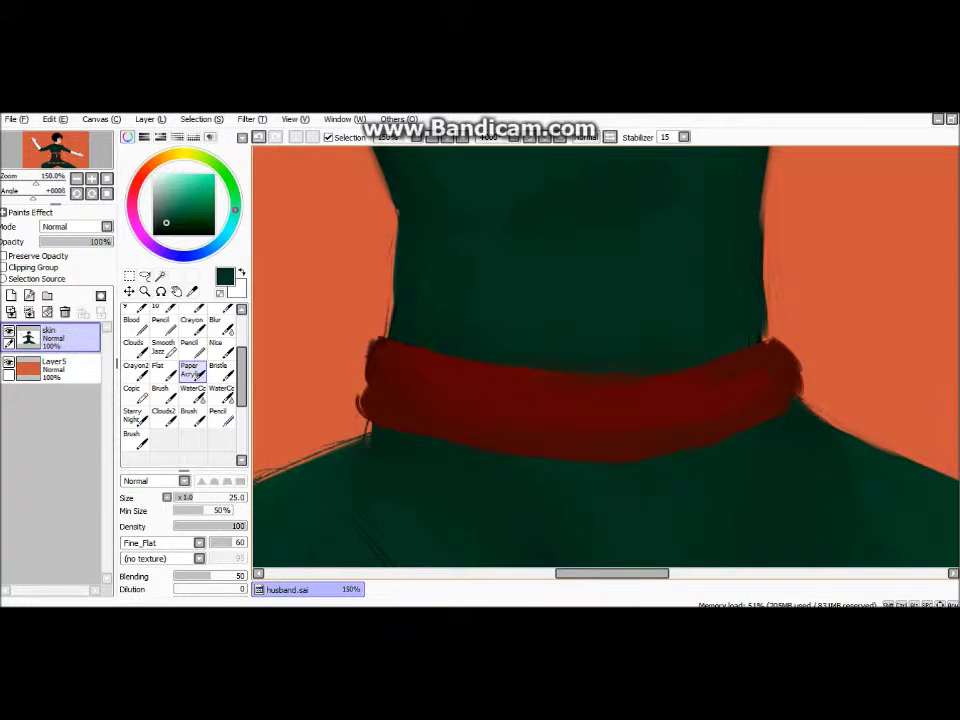
click(216, 455)
click(189, 410)
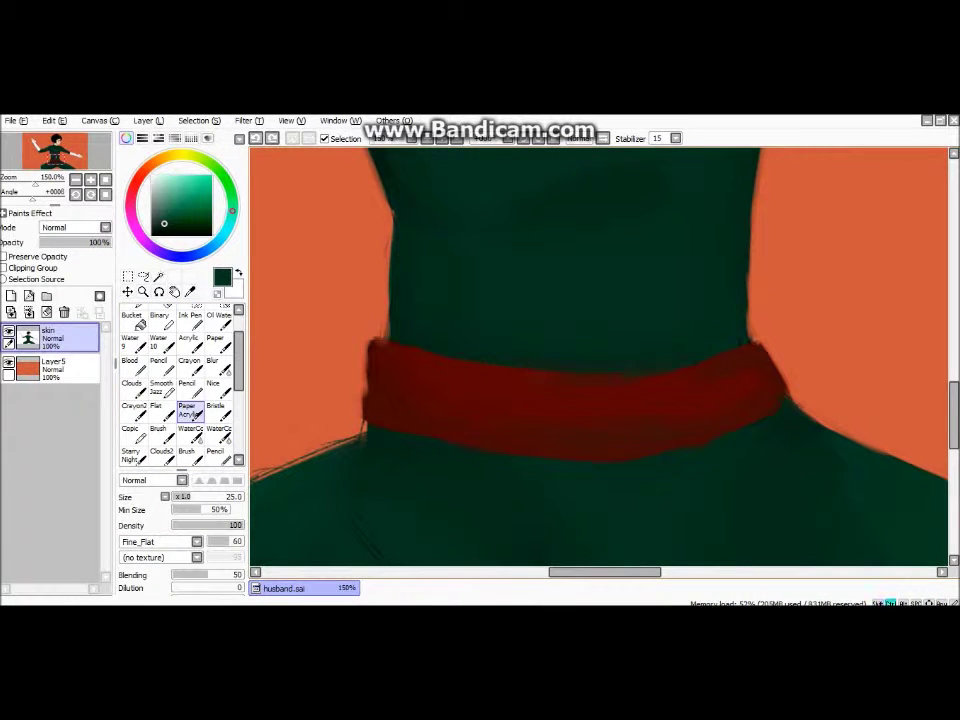
Paint a solid light grey metal plate on the belt with the Pencil brush at size 7
alt+click(606, 384)
click(151, 190)
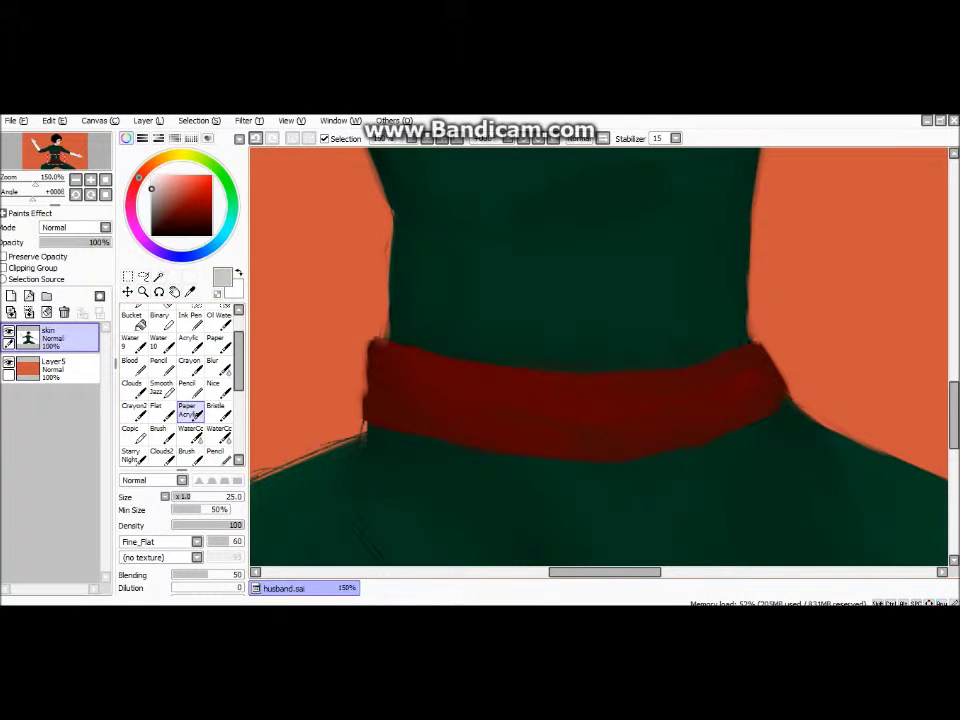
click(216, 451)
drag(440, 280, 514, 396)
key(ctrl+z)
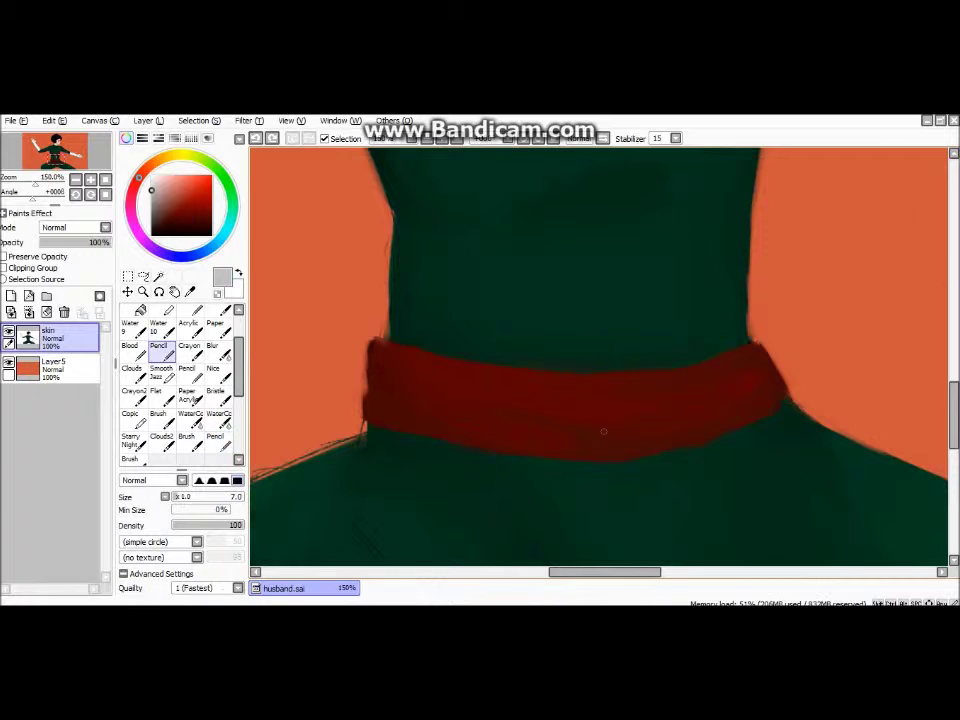
scroll(475, 400, down, 3)
scroll(422, 360, up, 4)
drag(424, 352, 443, 427)
scroll(443, 427, up, 2)
mouse_move(303, 337)
mouse_down()
mouse_move(628, 336)
mouse_move(649, 450)
mouse_up()
drag(310, 488, 650, 478)
mouse_move(310, 465)
mouse_down()
mouse_move(360, 458)
mouse_move(317, 354)
mouse_move(632, 445)
mouse_move(317, 354)
mouse_move(461, 439)
mouse_up()
Retouch the dark red belt around the plate and shade the plate in grey, adding three rivets at each end
alt+click(279, 396)
scroll(268, 406, down, 2)
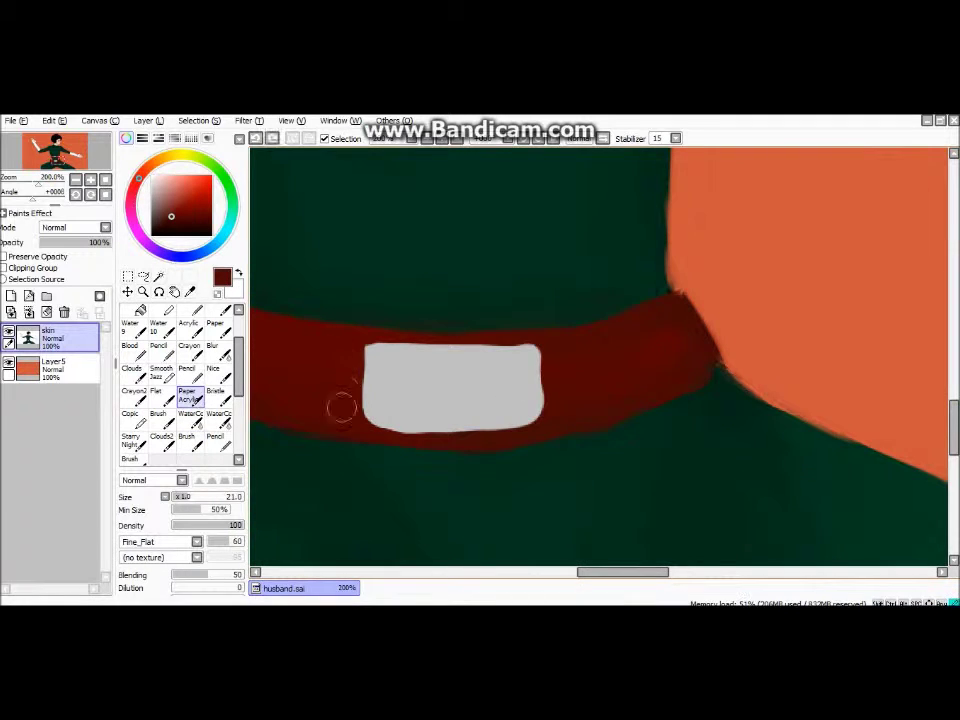
scroll(639, 285, up, 2)
click(158, 345)
scroll(460, 347, down, 2)
mouse_move(460, 347)
mouse_down()
mouse_move(418, 279)
mouse_move(429, 392)
mouse_move(441, 388)
mouse_up()
alt+click(418, 279)
scroll(441, 388, down, 3)
scroll(441, 388, up, 3)
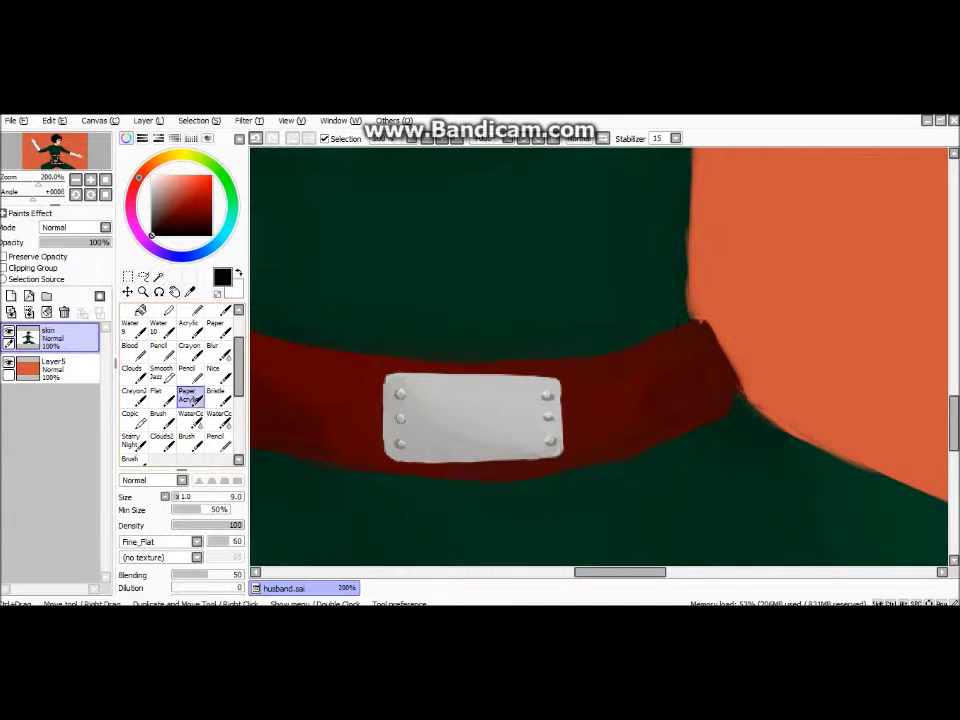
scroll(361, 381, up, 3)
mouse_move(505, 325)
mouse_down()
mouse_move(502, 356)
mouse_move(456, 330)
mouse_move(454, 454)
mouse_up()
key(ctrl+z)
key(ctrl+z)
key(ctrl+z)
key(ctrl+z)
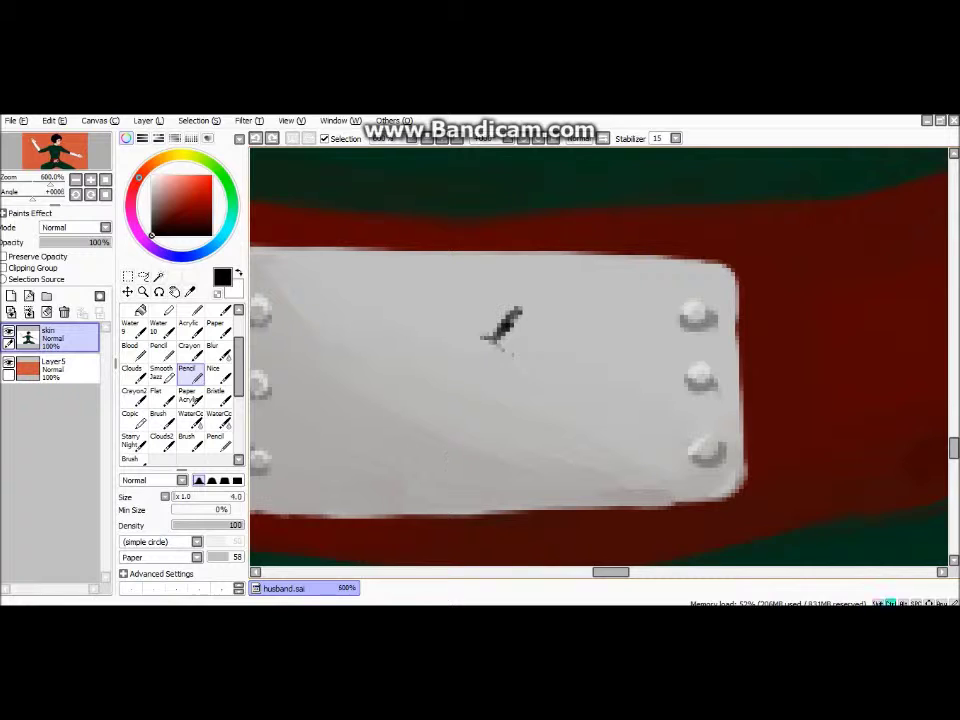
Draw the spiral leaf symbol in the middle of the belt plate with a black Pencil at size 4
mouse_move(505, 318)
mouse_down()
mouse_move(507, 420)
mouse_move(451, 434)
mouse_move(487, 397)
mouse_up()
key(ctrl+z)
drag(470, 302, 538, 297)
drag(478, 375, 490, 405)
drag(412, 395, 440, 436)
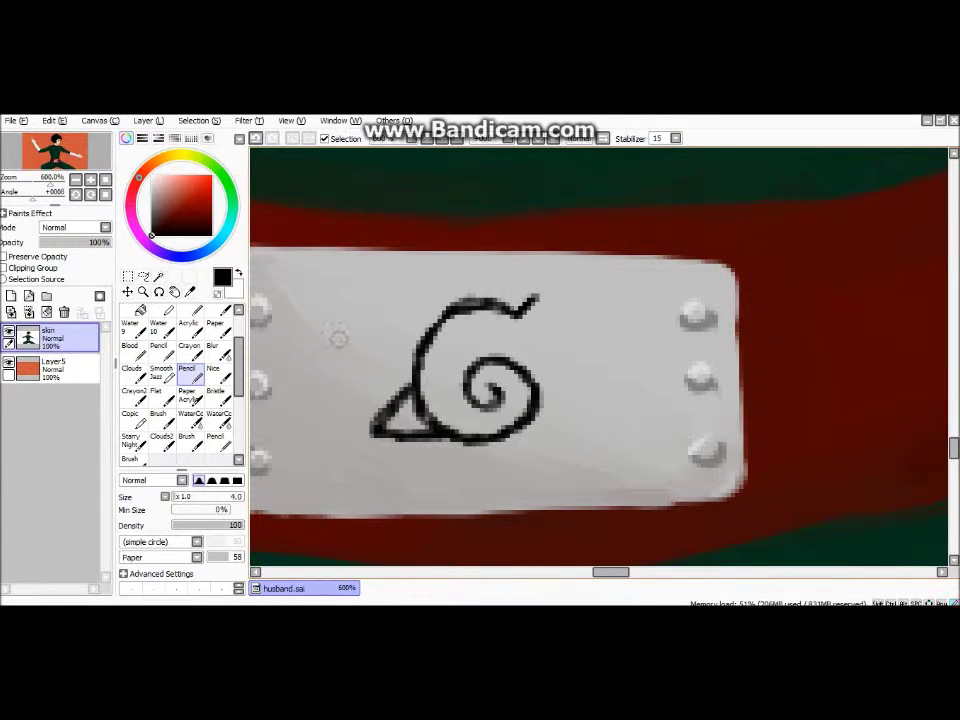
click(151, 190)
click(176, 588)
scroll(600, 360, down, 10)
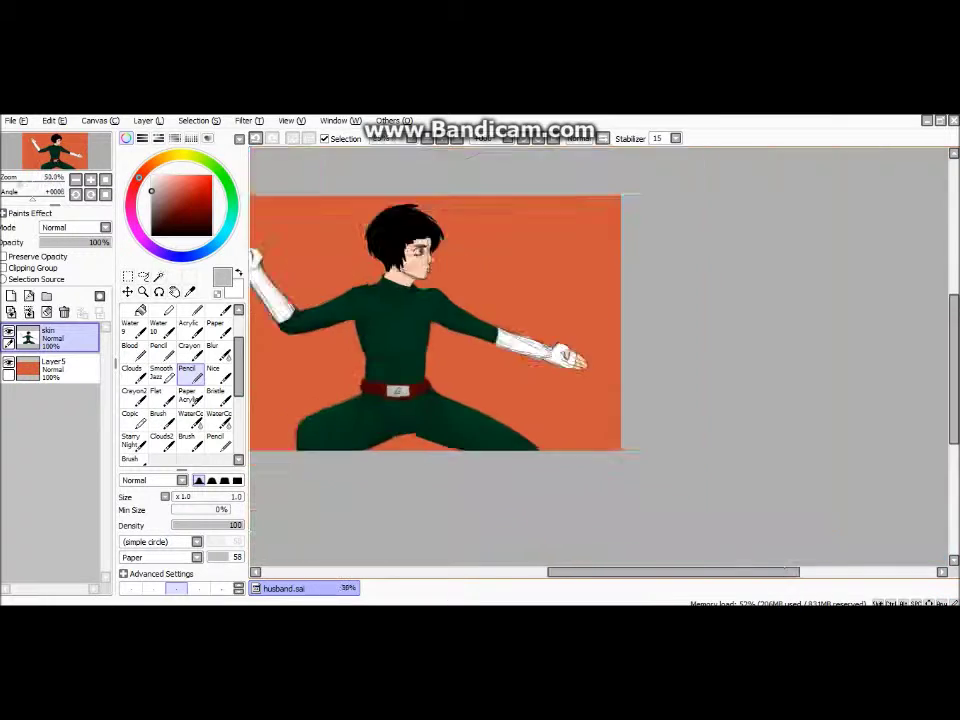
Turn on Preserve Opacity and paint grey and white bandage shading on the raised forearm with the Paper Acrylic brush at size 41
scroll(600, 360, up, 4)
click(4, 256)
drag(300, 300, 370, 330)
mouse_move(250, 200)
mouse_down()
mouse_move(330, 260)
mouse_move(380, 350)
mouse_up()
drag(325, 295, 365, 340)
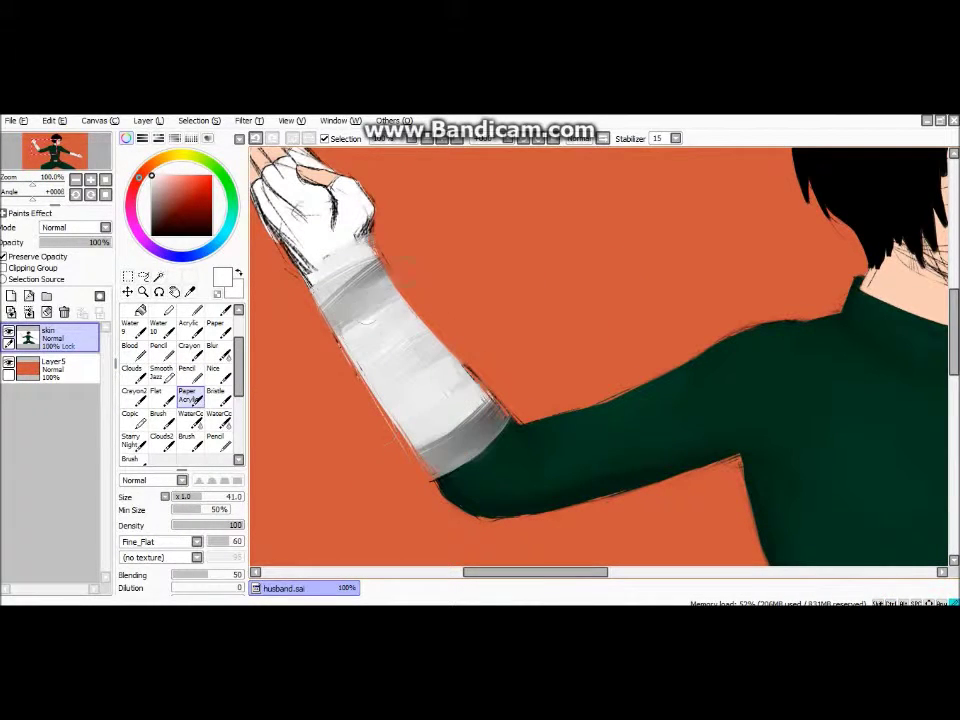
drag(265, 235, 330, 300)
mouse_move(230, 185)
mouse_down()
mouse_move(340, 305)
mouse_move(379, 267)
mouse_up()
Reduce the brush to size 20 and layer light grey bandage strips along the raised forearm
key(bracketleft)
key(bracketleft)
key(bracketleft)
key(bracketleft)
key(bracketleft)
alt+click(347, 332)
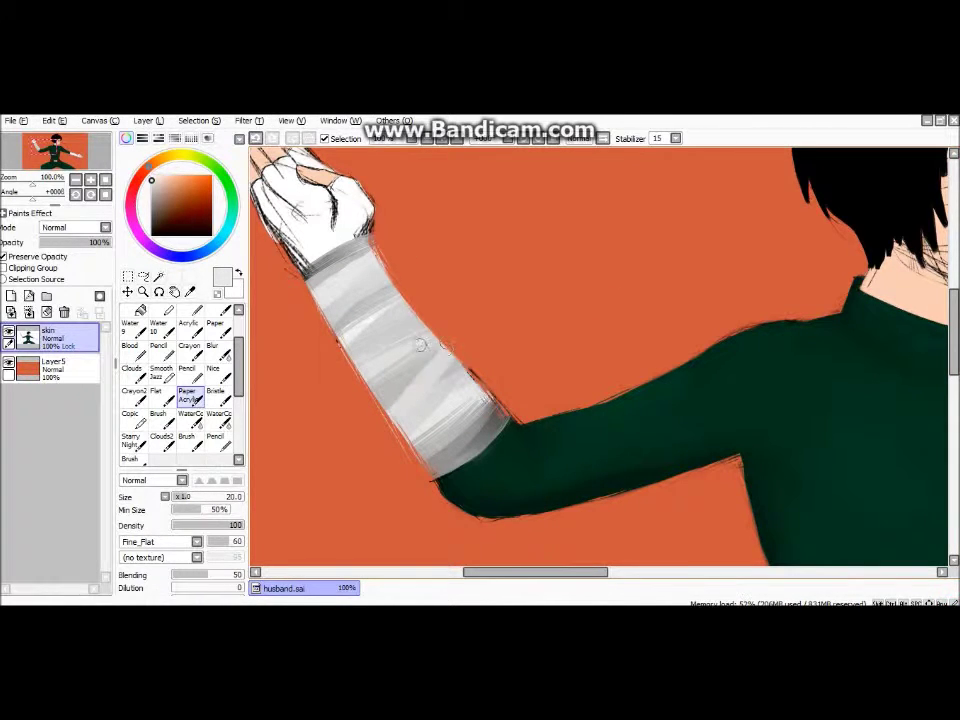
Paint grey bandage bands around the raised hand's wrist, knuckles and thumb base with the brush at size 11
key(ctrl+plus)
alt+click(525, 285)
click(525, 283)
mouse_move(556, 322)
mouse_down()
mouse_move(353, 297)
mouse_move(377, 262)
mouse_move(470, 235)
mouse_up()
drag(355, 318, 433, 291)
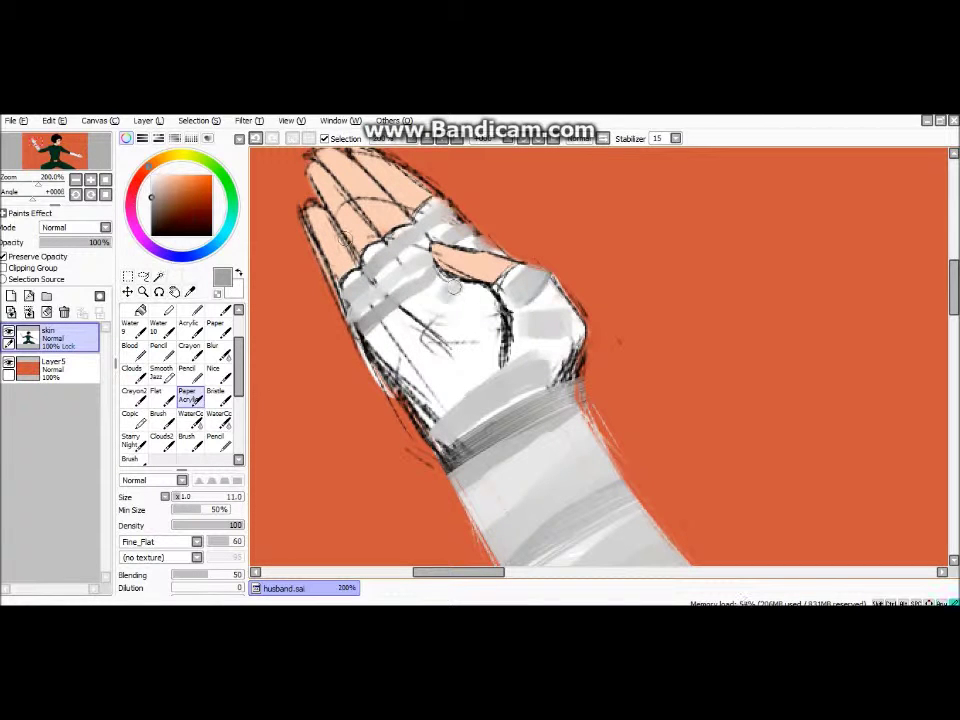
Extend the grey bandage bands across the palm of the raised hand and switch to black at brush size 1
key(ctrl+minus)
key(ctrl+minus)
key(ctrl+minus)
key(ctrl+minus)
key(ctrl+minus)
key(ctrl+minus)
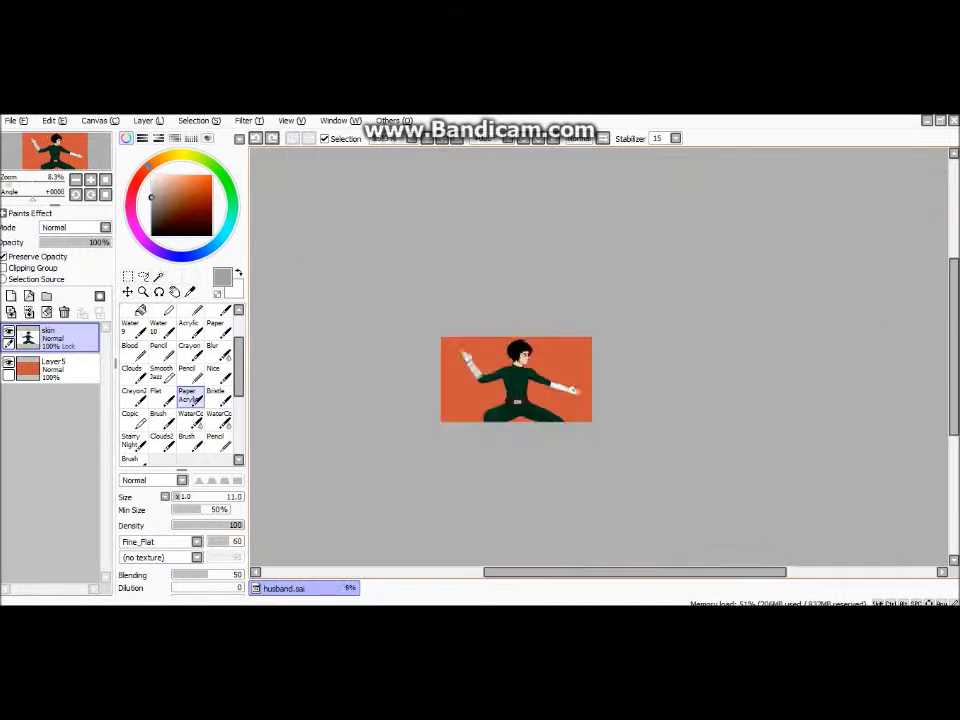
key(ctrl+plus)
key(ctrl+plus)
key(ctrl+plus)
key(ctrl+plus)
key(ctrl+plus)
key(ctrl+plus)
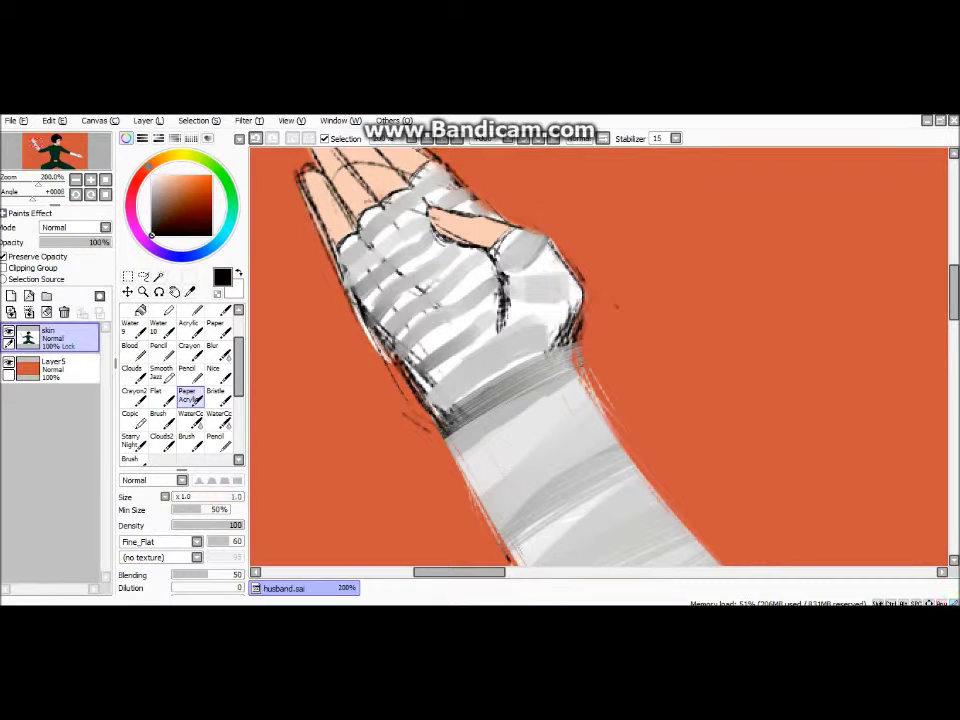
Turn off Preserve Opacity and erase the stray sketch lines beside the raised forearm with the Eraser at size 19
key(e)
key(ctrl+minus)
key(ctrl+minus)
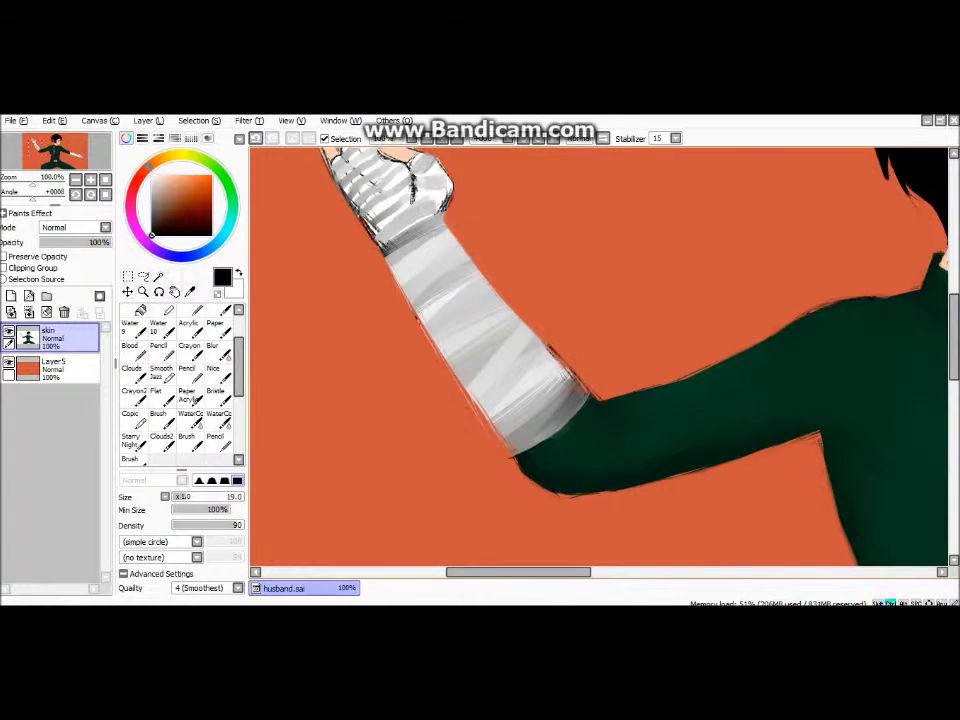
scroll(647, 417, up, 3)
Draw the finger creases and bandage wrap lines over the raised hand's knuckles with the black Brush at size 2.3
key(b)
key(ctrl+plus)
key(ctrl+plus)
key(ctrl+plus)
key(ctrl+plus)
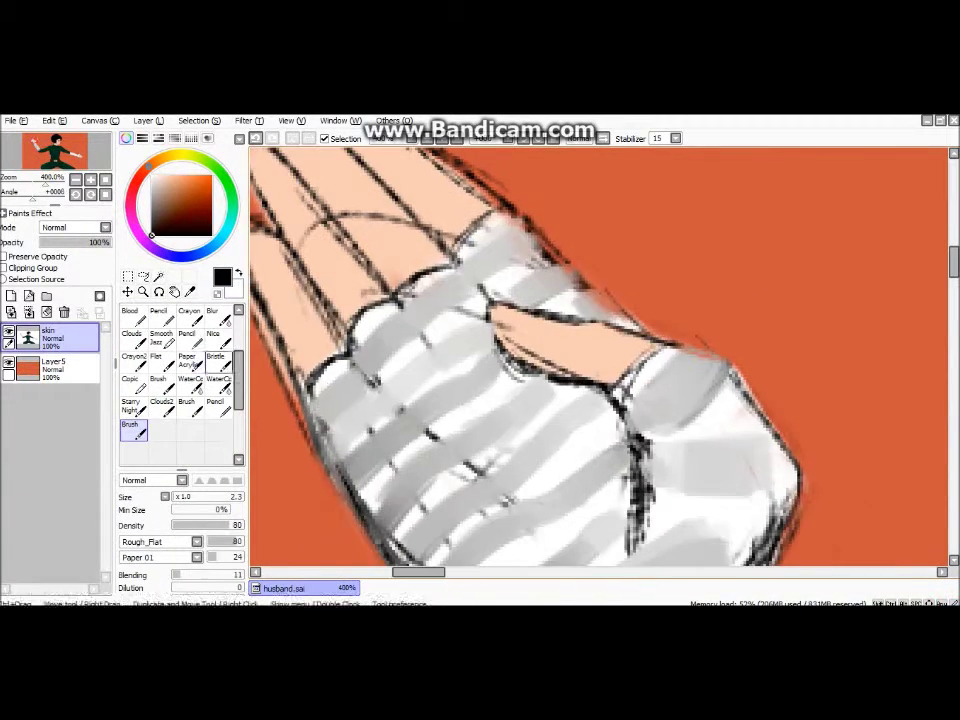
key(ctrl+z)
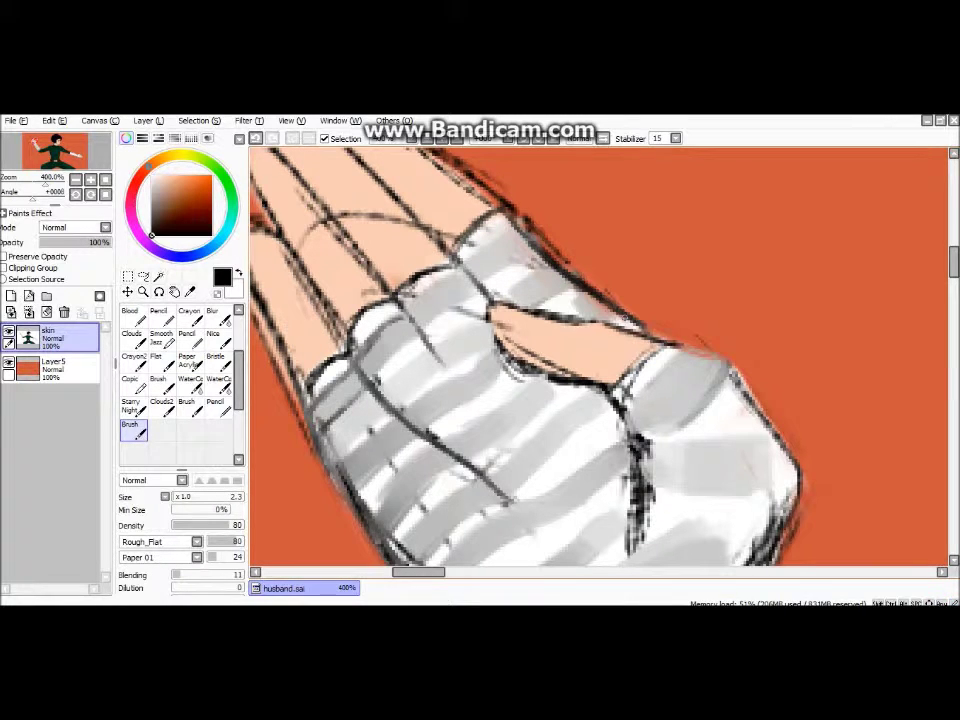
key(ctrl+z)
key(x)
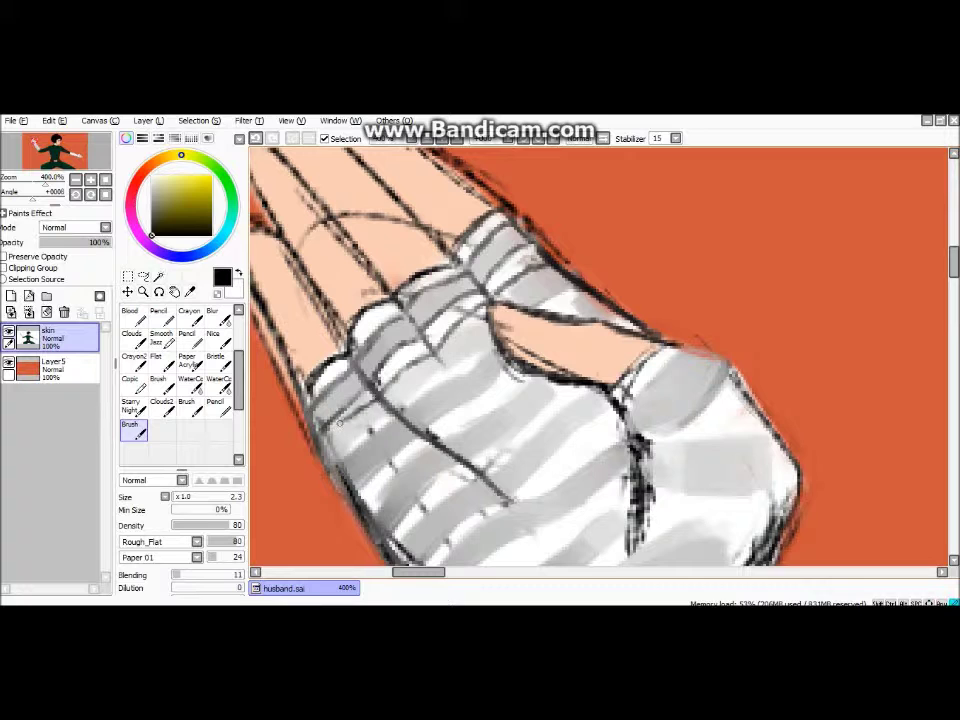
Erase the rough sketch lines outside the raised hand and along the forearm's edges
scroll(418, 374, down, 5)
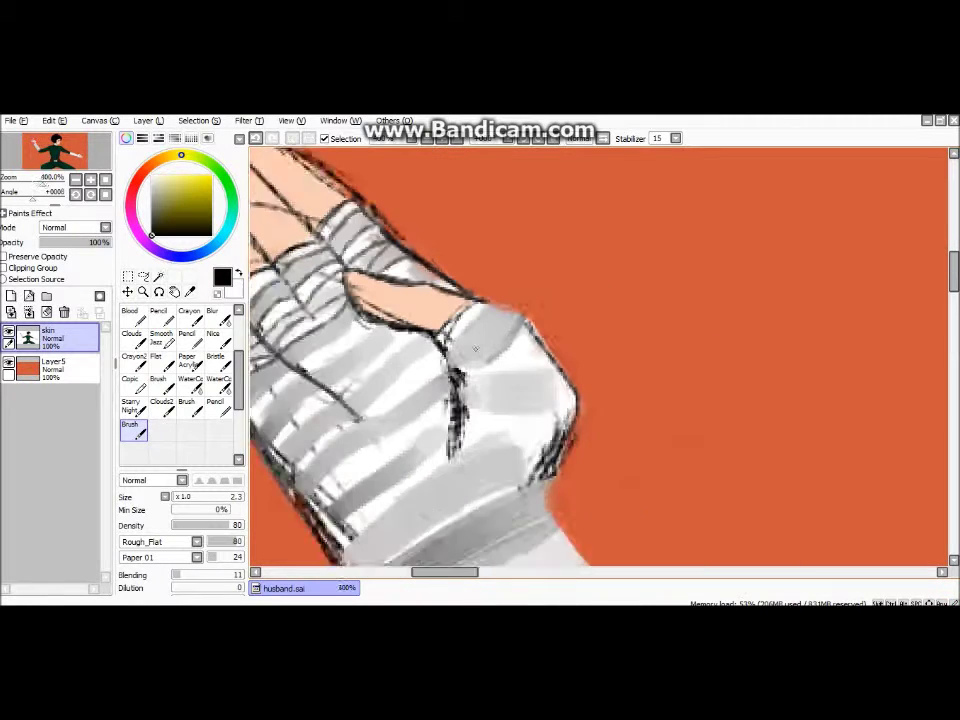
key(e)
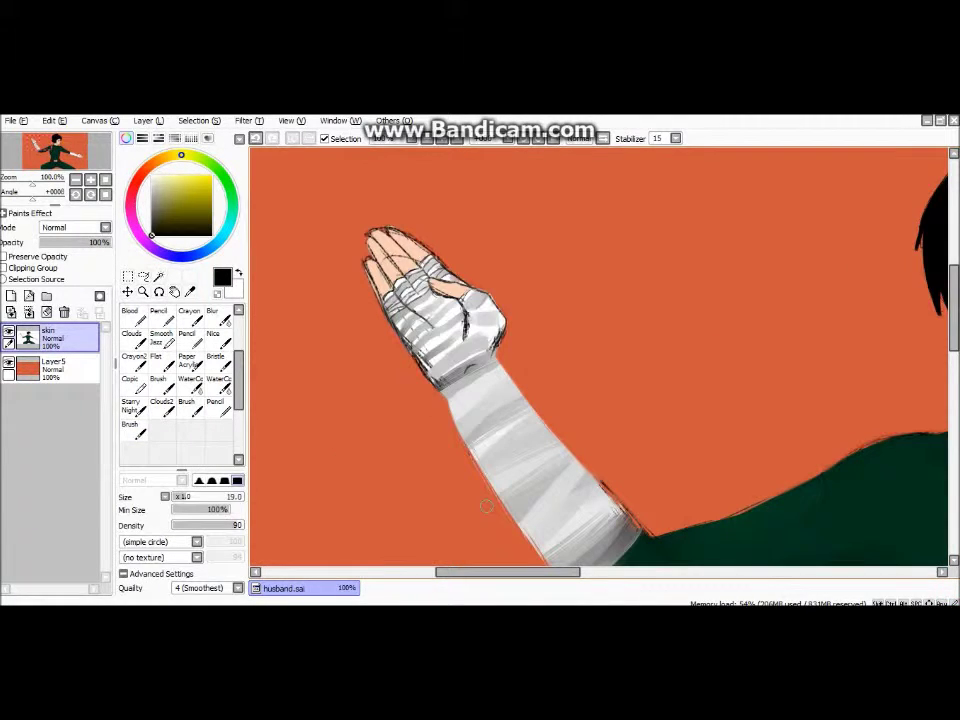
scroll(418, 374, down, 1)
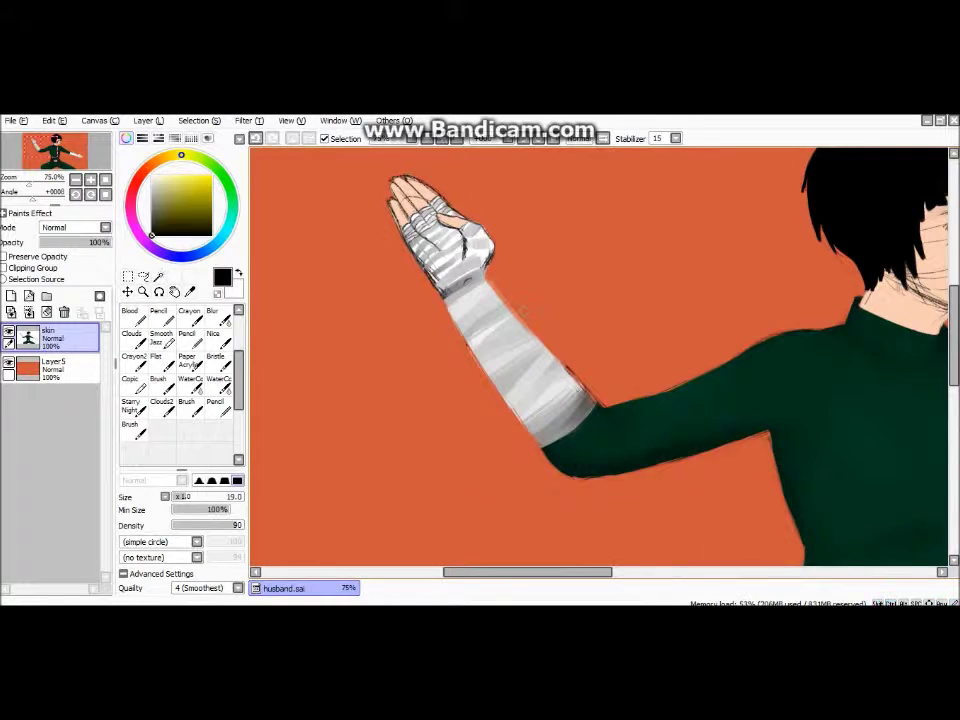
Draw black crisscrossing wrap lines on the bandages of the raised forearm, palm and thumb base
key(b)
scroll(700, 330, up, 1)
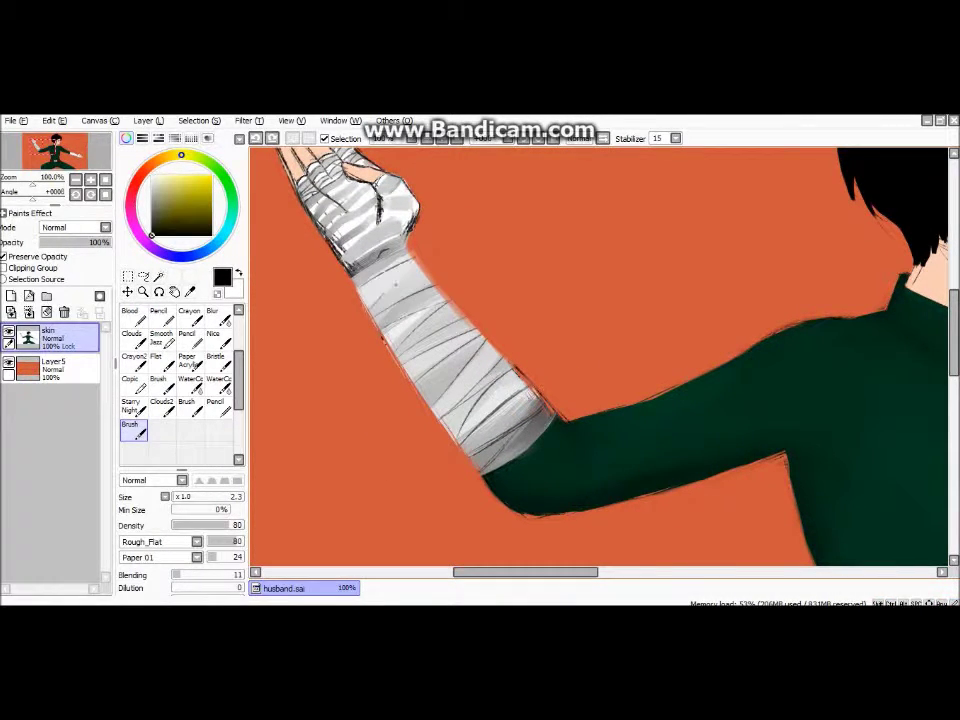
scroll(300, 210, up, 2)
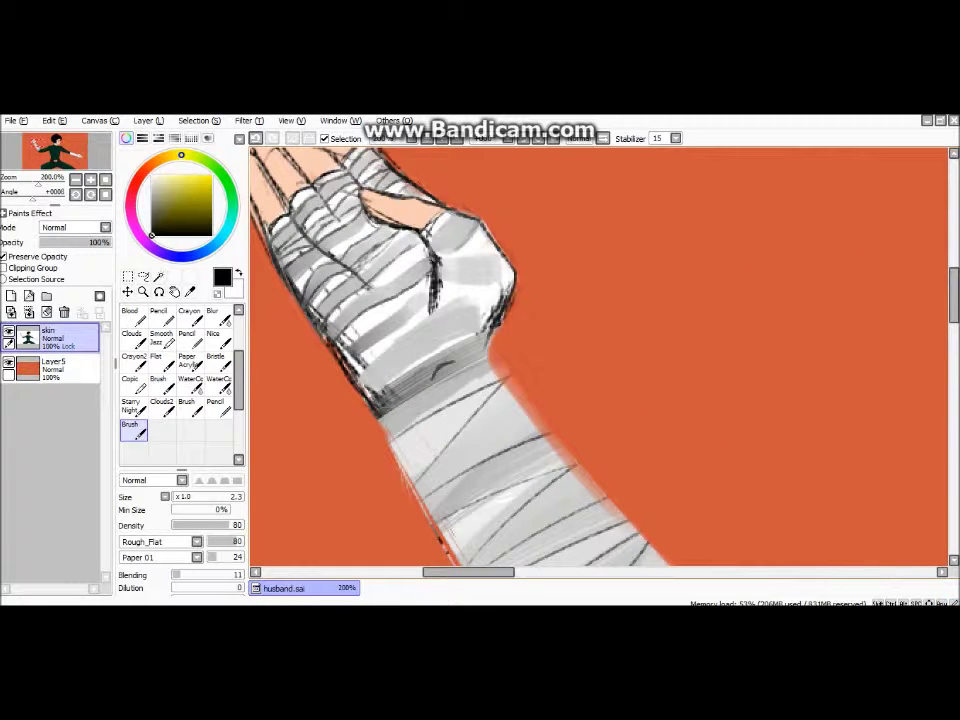
drag(265, 235, 370, 285)
drag(300, 255, 380, 295)
Outline both edges of the bandaged raised forearm in black with the Brush at size 2.3
click(189, 362)
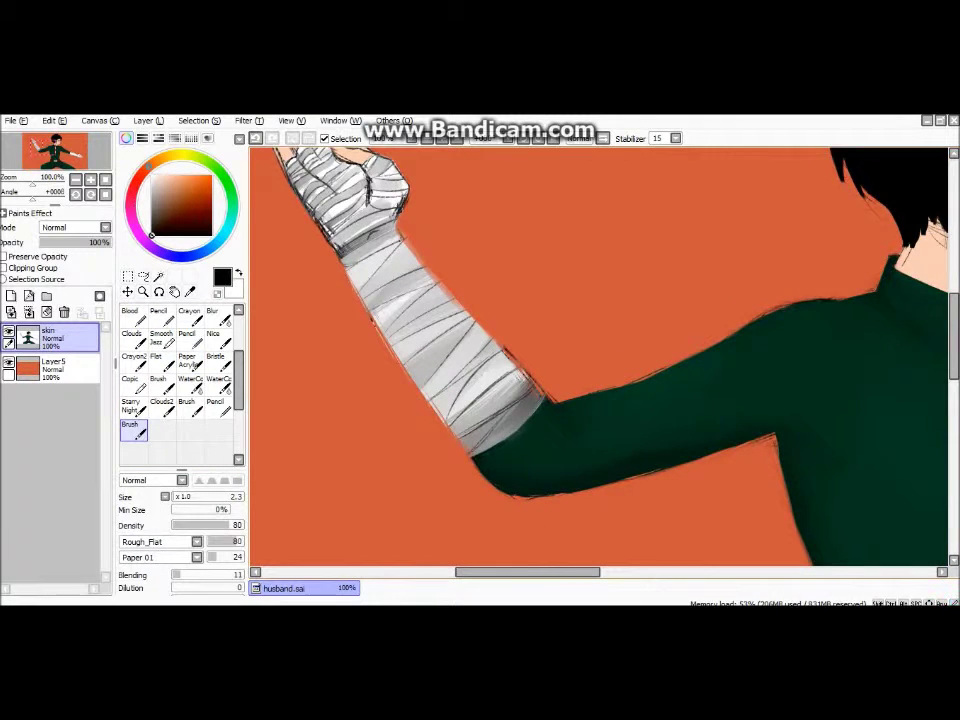
scroll(400, 230, up, 2)
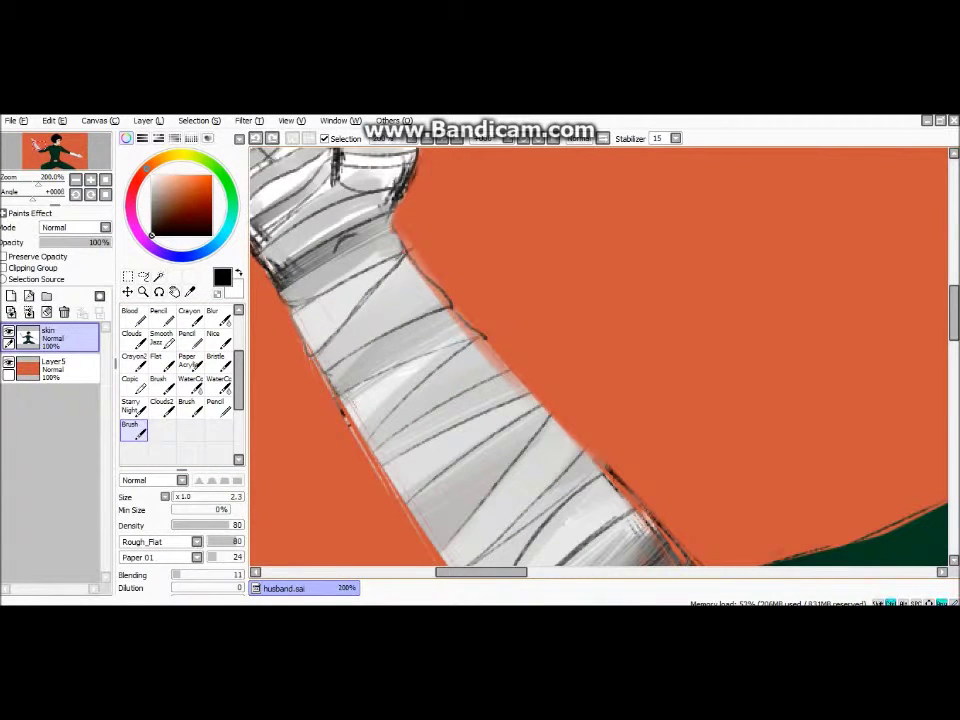
scroll(600, 355, down, 3)
Paint peach skin with a darker blended tone in the raised hand's unbandaged thumb opening using the Paper Acrylic brush
scroll(600, 355, up, 2)
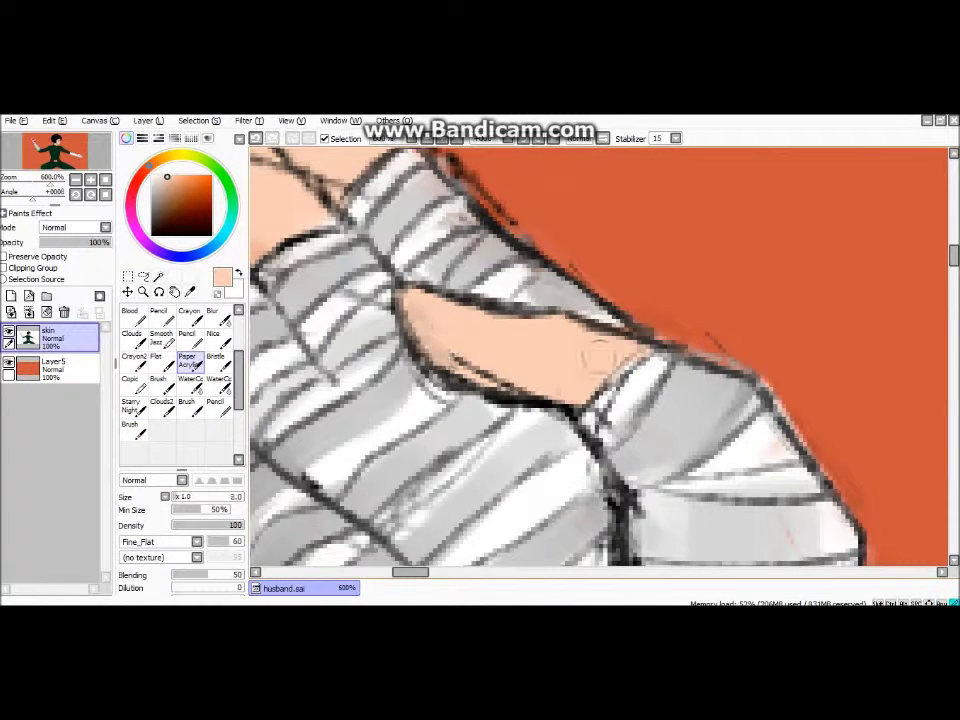
mouse_move(420, 335)
mouse_down()
mouse_move(439, 315)
mouse_move(560, 385)
mouse_up()
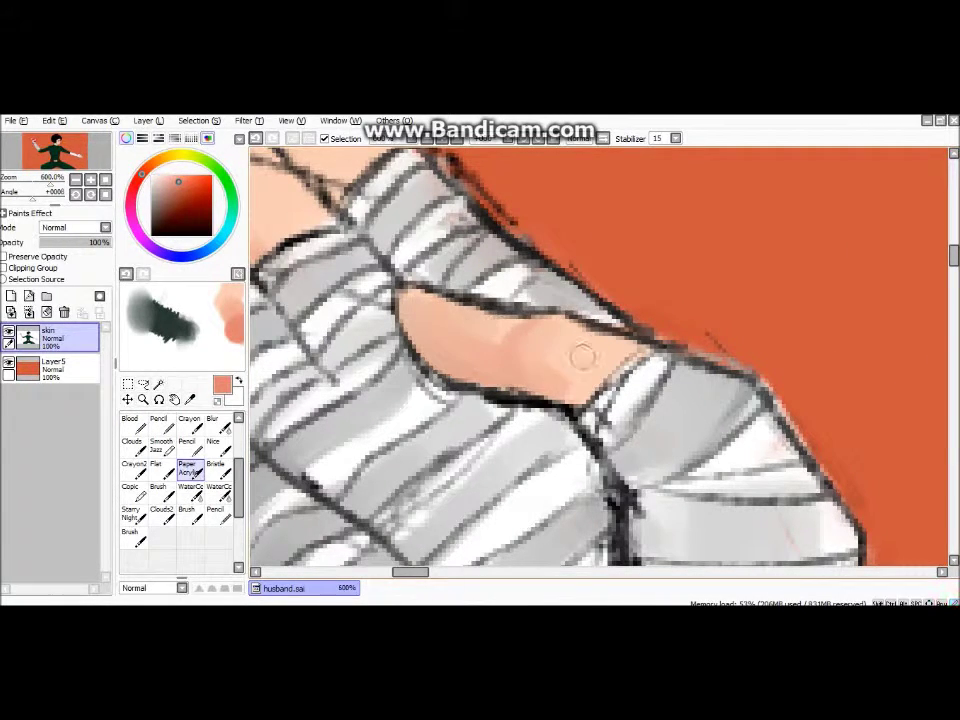
alt+click(463, 332)
Shade the raised hand's fingers with a reddish skin tone and blend it into the sampled peach using Paper Acrylic
scroll(556, 246, down, 2)
mouse_move(418, 312)
mouse_down()
mouse_move(380, 240)
mouse_move(390, 225)
mouse_move(465, 225)
mouse_up()
key(e)
click(233, 325)
click(190, 468)
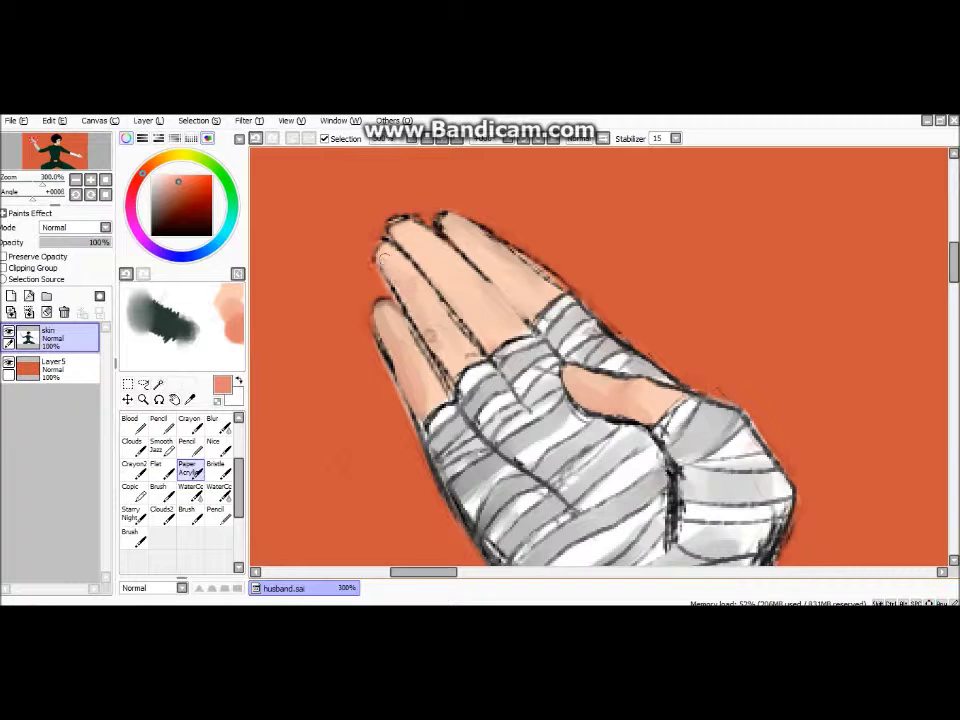
alt+click(453, 345)
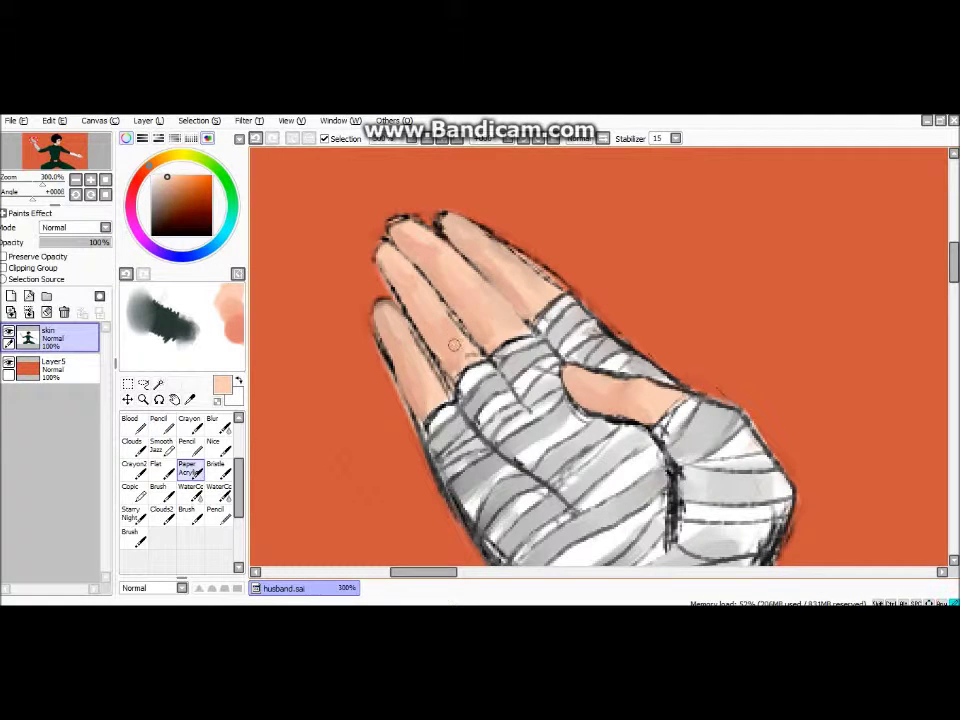
Turn on Preserve Opacity and shade the green clothing on torso and legs with Paper Acrylic at size 41
scroll(490, 276, down, 5)
scroll(600, 355, down, 4)
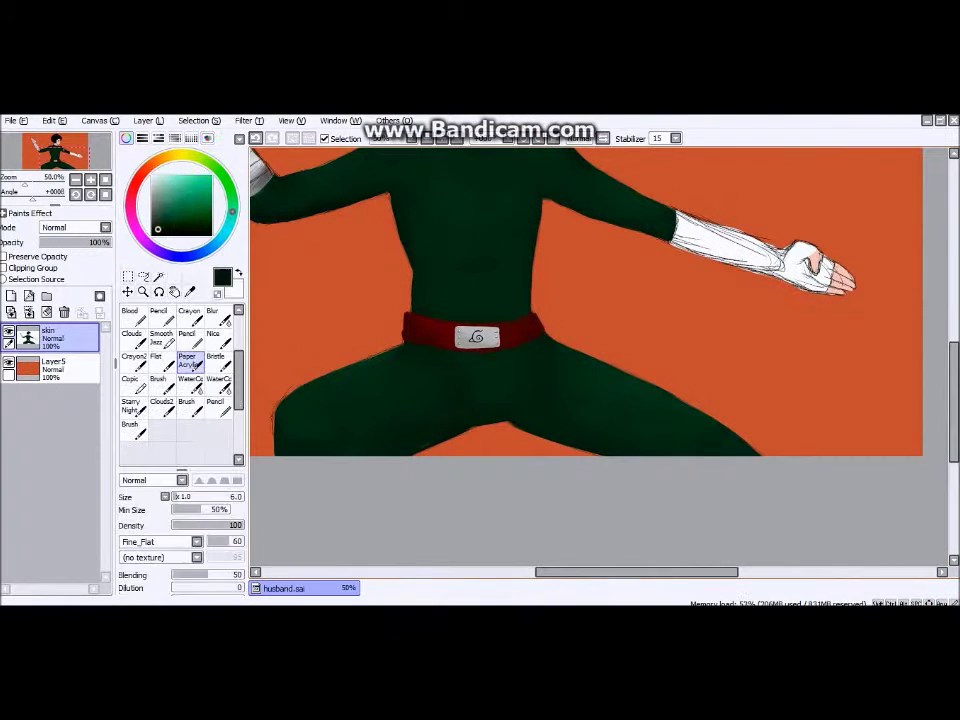
click(4, 256)
scroll(410, 402, down, 2)
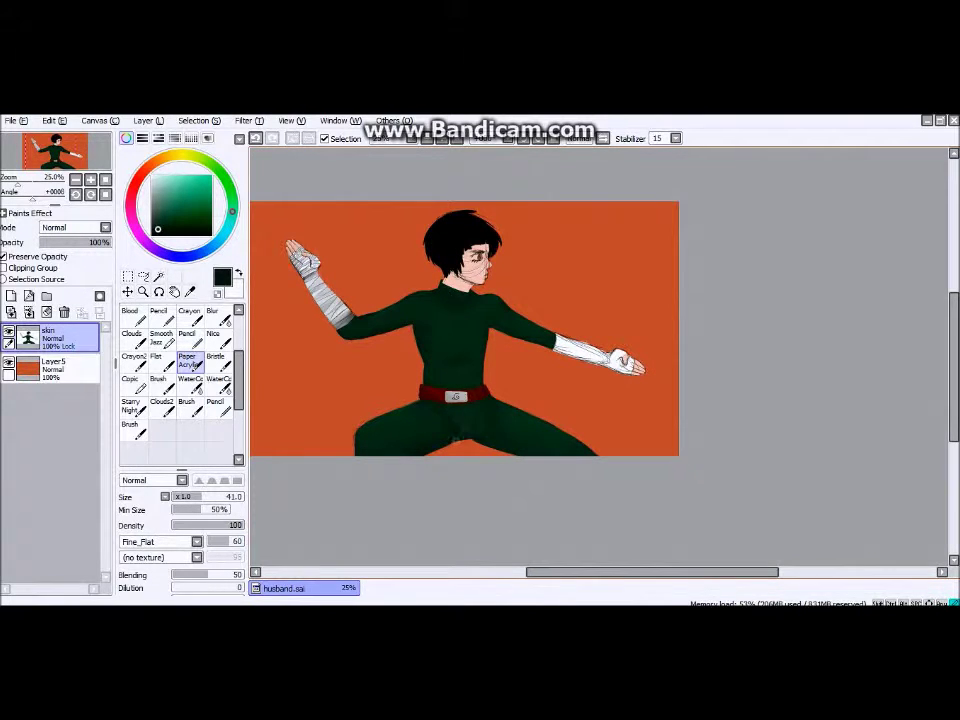
scroll(455, 440, up, 4)
scroll(480, 377, down, 2)
scroll(688, 390, up, 1)
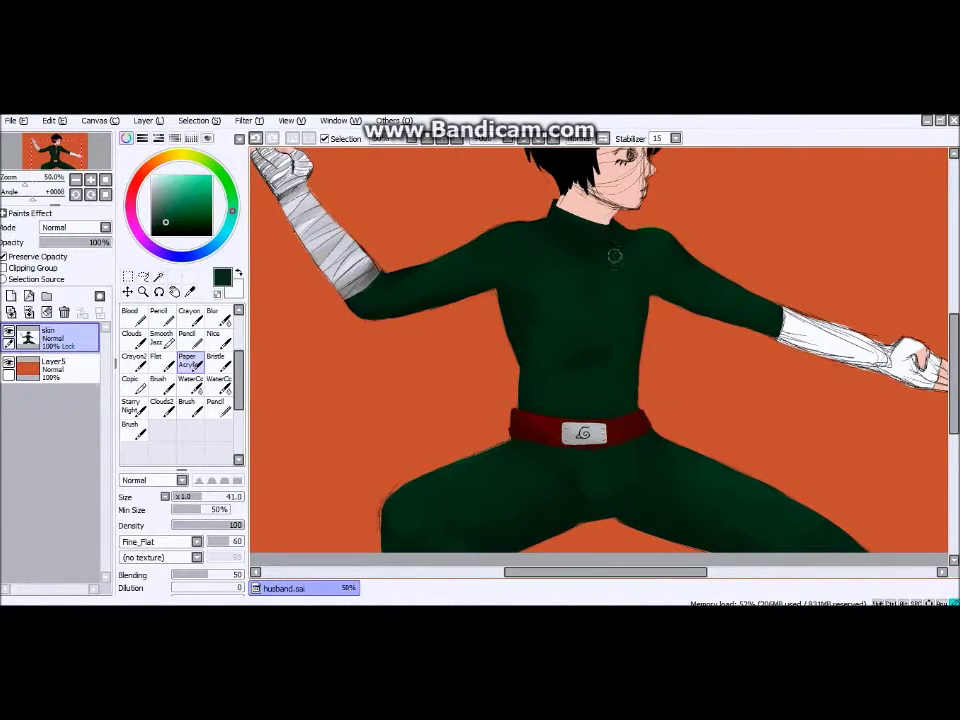
scroll(615, 256, down, 1)
scroll(750, 350, up, 3)
scroll(750, 350, down, 3)
Fill the gap between the green sleeve and the extended arm's bandages with dark green using Paper Acrylic at size 27
click(148, 120)
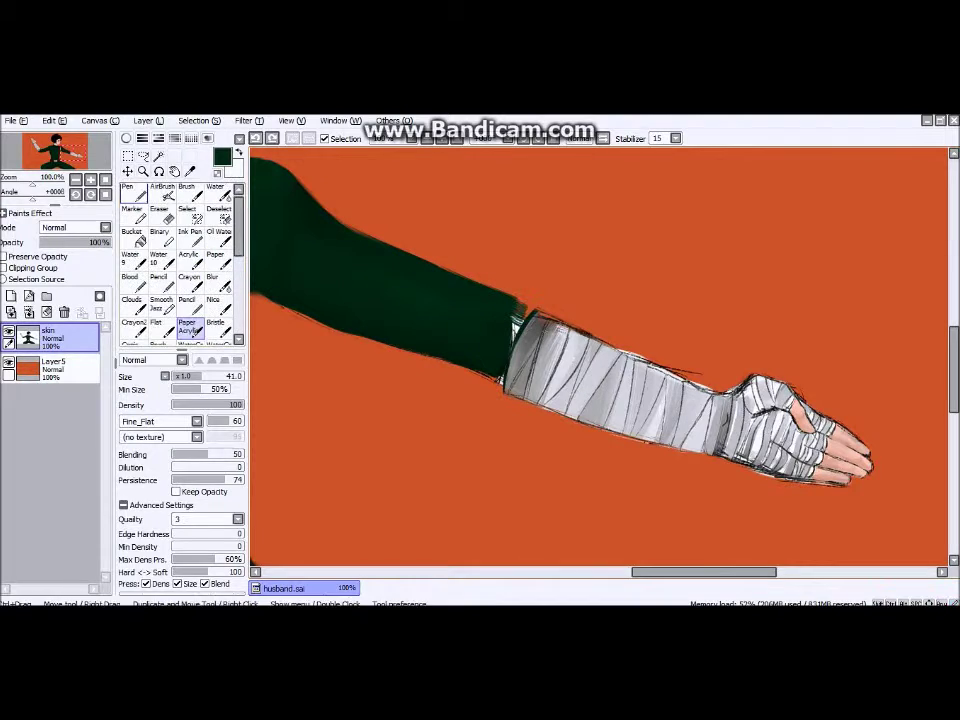
scroll(514, 321, up, 4)
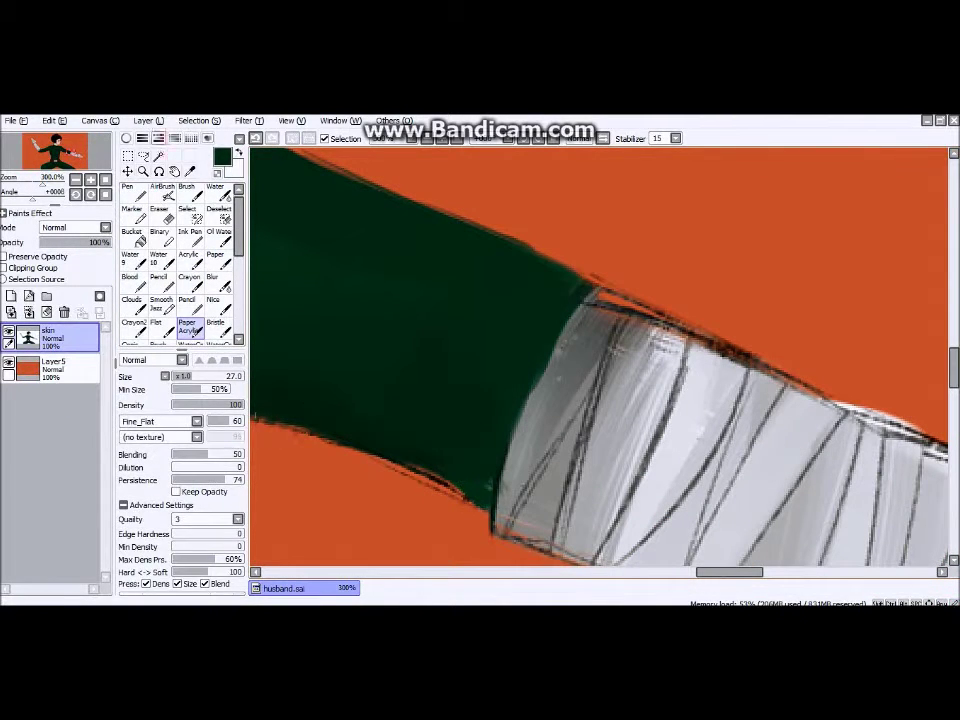
click(126, 138)
key(bracketleft)
key(bracketleft)
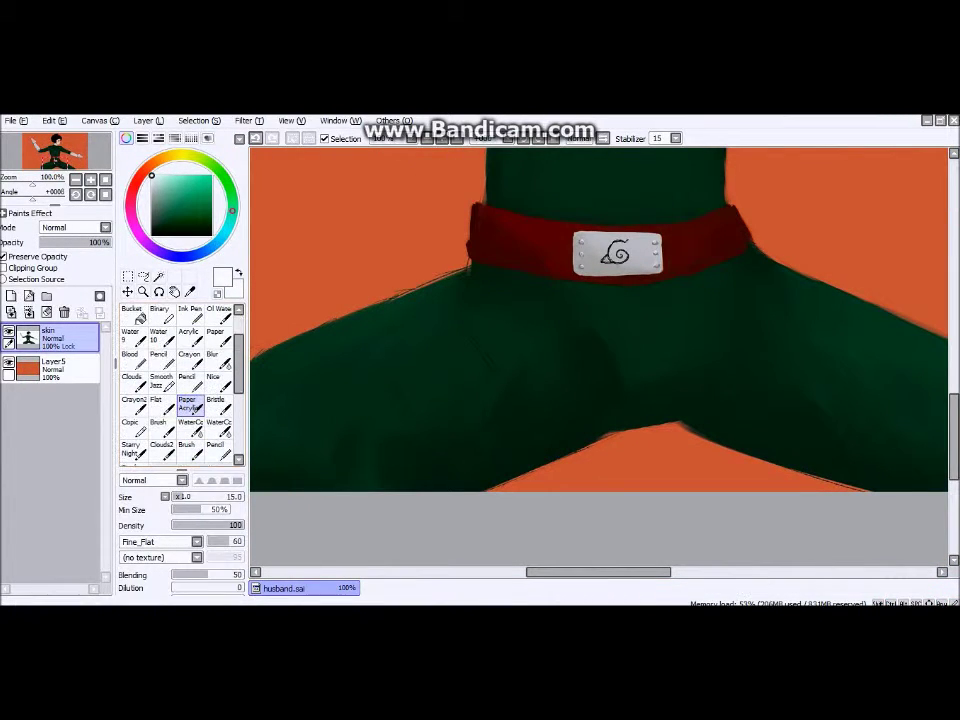
Paint a white bandage band with grey shaded folds across the thigh using Paper Acrylic, starting at size 15
mouse_move(380, 320)
mouse_down()
mouse_move(470, 470)
mouse_move(400, 330)
mouse_move(480, 460)
mouse_move(444, 372)
mouse_move(435, 407)
mouse_move(420, 380)
mouse_move(464, 457)
mouse_move(350, 330)
mouse_move(370, 355)
mouse_up()
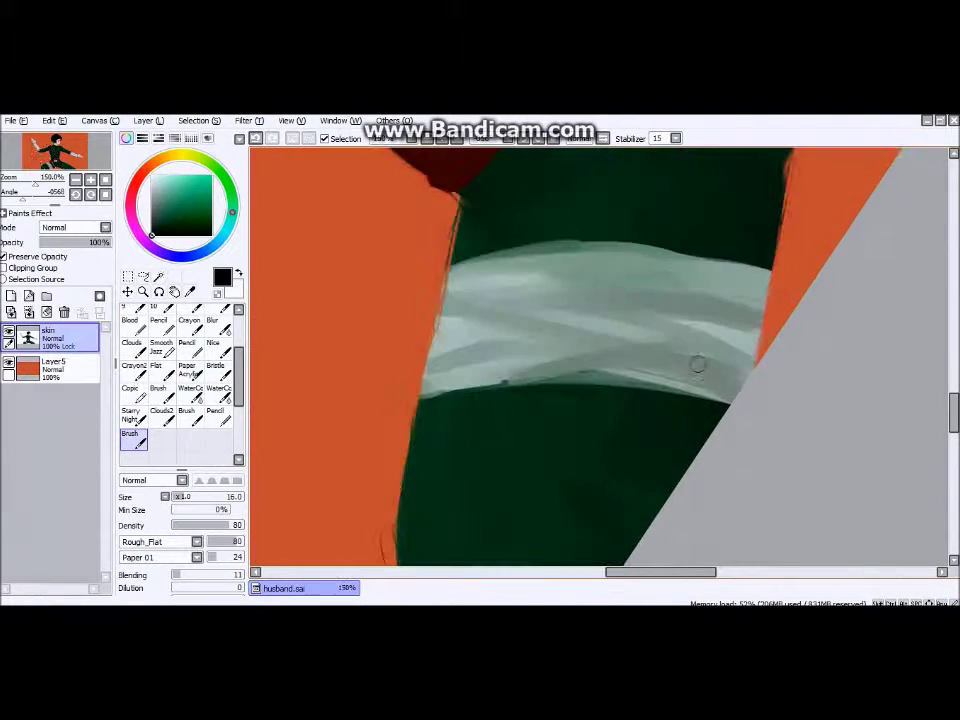
key(n)
mouse_move(516, 332)
mouse_down()
mouse_move(598, 336)
mouse_move(590, 345)
mouse_up()
key(ctrl+z)
key(b)
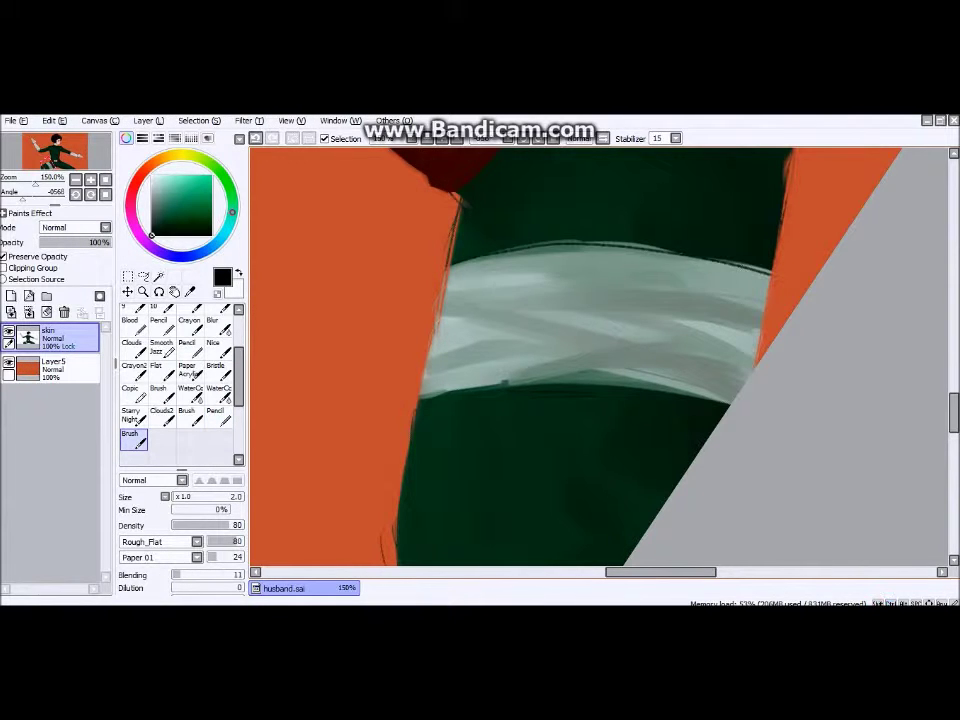
Draw curved black wrap lines across the thigh bandage with the Brush at size 2
drag(450, 266, 735, 272)
drag(446, 277, 761, 285)
drag(436, 308, 761, 316)
drag(465, 326, 755, 370)
Outline the side edges of the thigh bandage in black with the Brush at size 2
scroll(600, 355, up, 3)
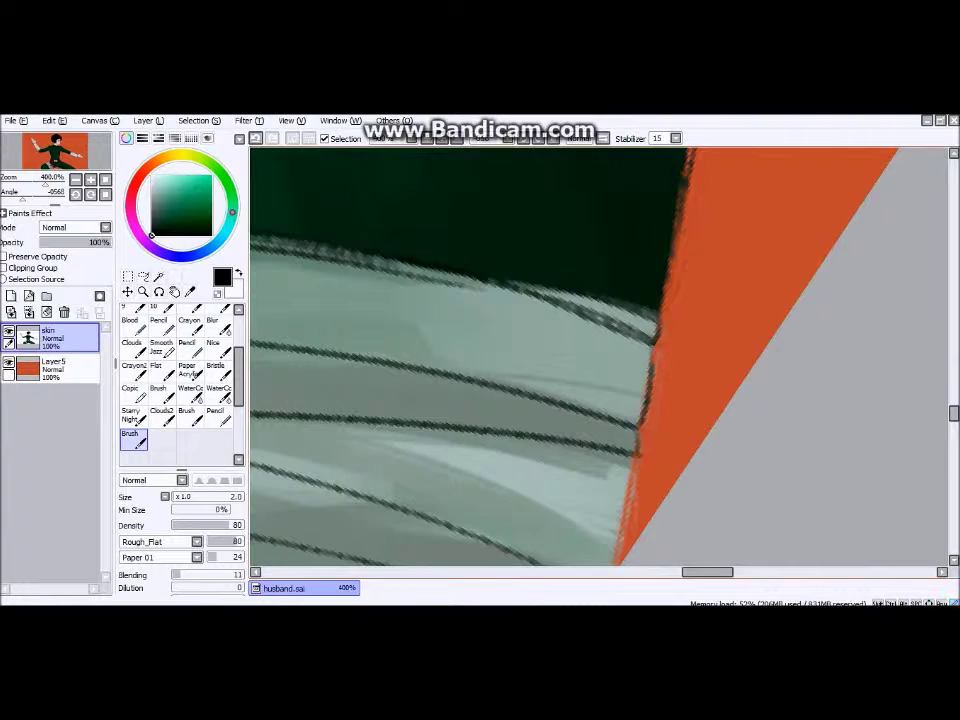
drag(650, 400, 460, 190)
scroll(600, 355, down, 3)
scroll(600, 355, up, 2)
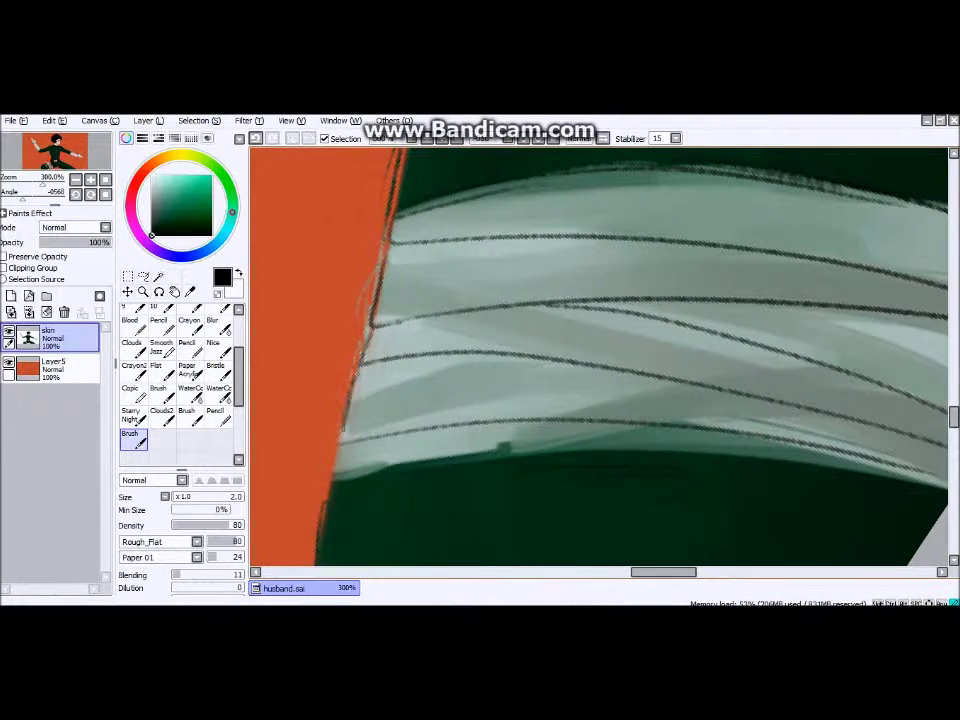
scroll(600, 355, down, 2)
key(e)
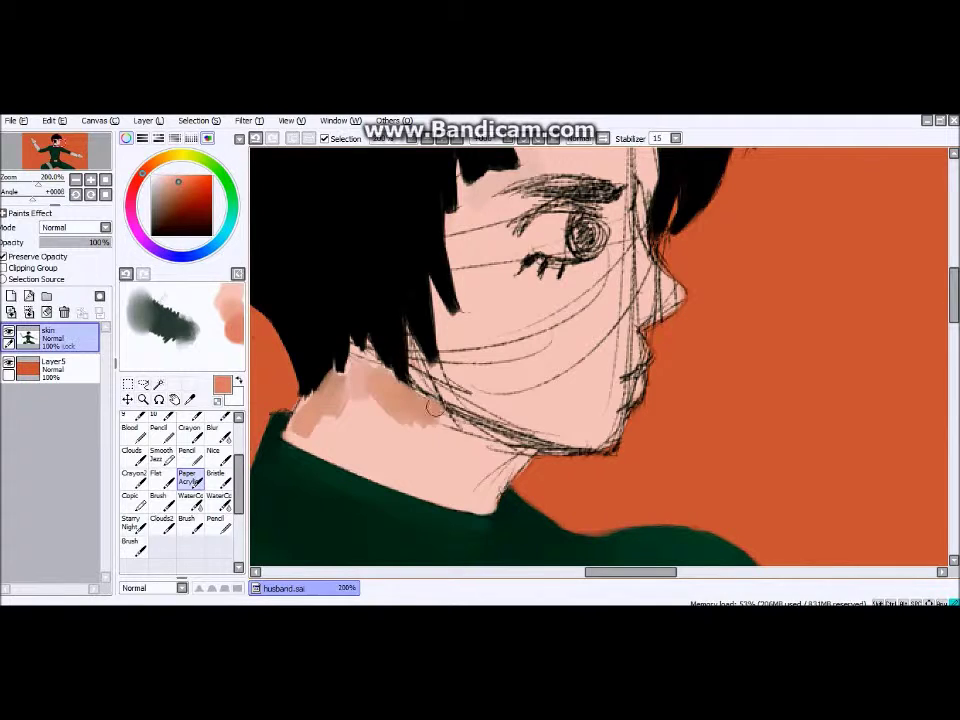
Shade the neck beneath the hair and jaw with darker skin tones using Paper Acrylic, blending toward the collar
mouse_move(435, 405)
mouse_down()
mouse_move(330, 425)
mouse_move(520, 455)
mouse_up()
mouse_move(306, 419)
mouse_down()
mouse_move(430, 434)
mouse_move(493, 454)
mouse_up()
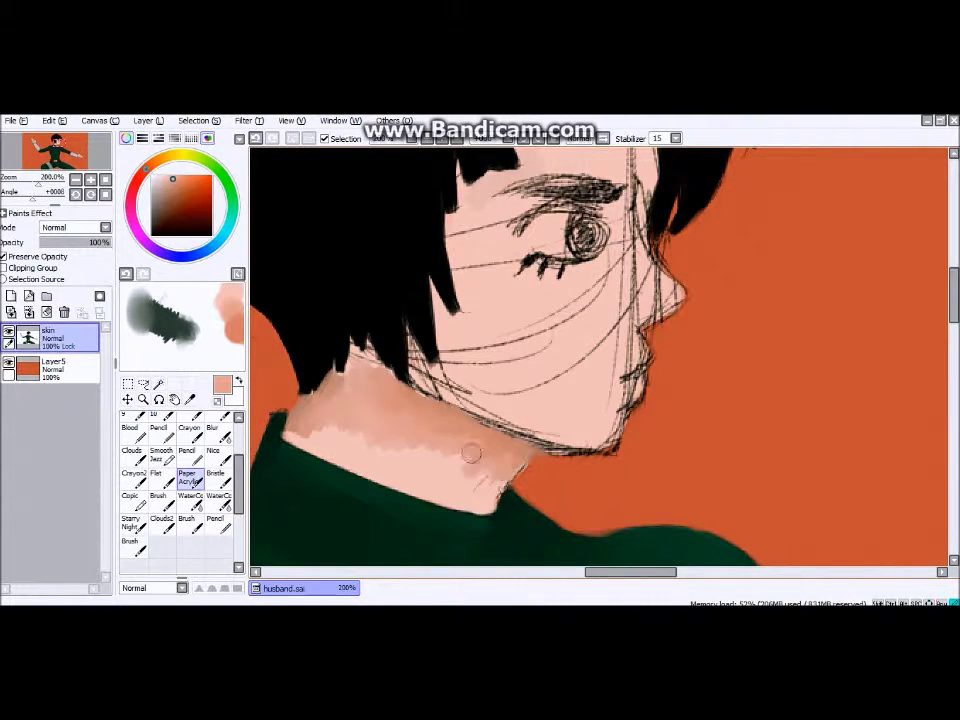
drag(303, 449, 440, 425)
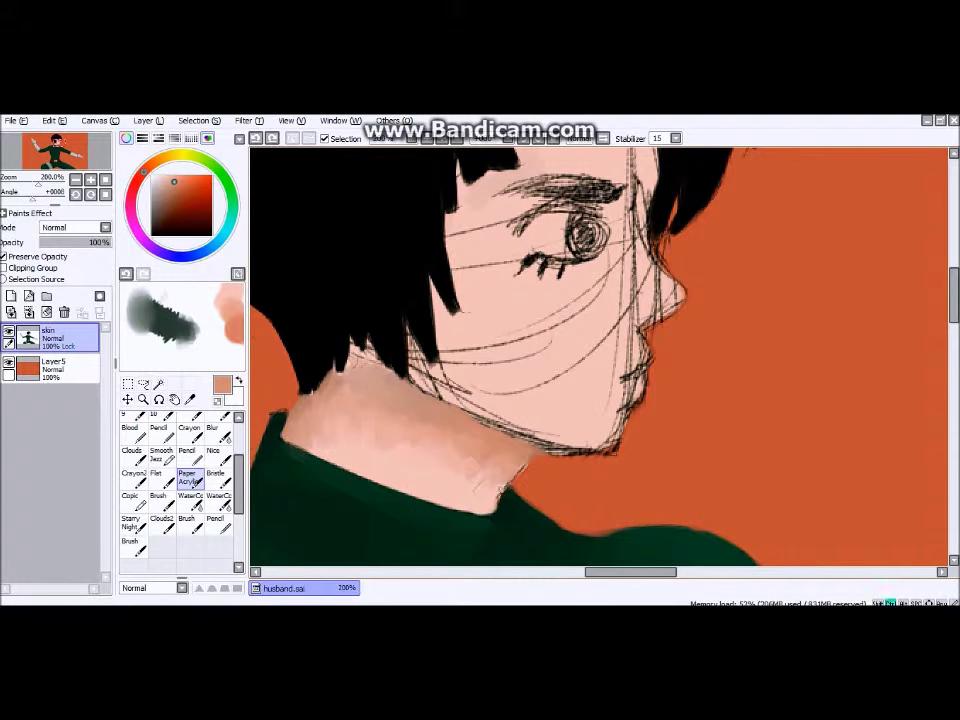
Paint light peach skin along the jaw and below the ear to cover the sketch lines there
alt+click(340, 360)
drag(340, 360, 422, 365)
drag(560, 300, 486, 354)
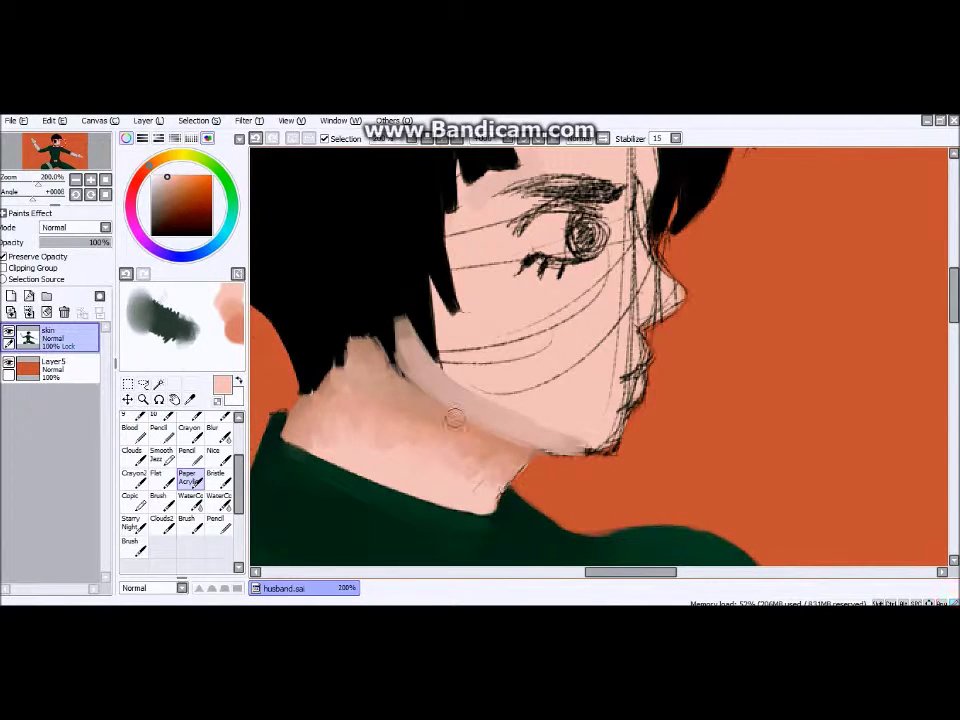
scroll(600, 355, down, 3)
scroll(600, 355, up, 3)
scroll(193, 482, down, 3)
Paint brownish skin shadows under the fringe, around the eye, beneath the nose and on the lips
drag(380, 265, 445, 250)
drag(385, 240, 470, 222)
drag(280, 210, 420, 165)
drag(360, 205, 435, 170)
scroll(600, 355, down, 2)
drag(385, 205, 425, 290)
Set Paper Acrylic's blending to 0 and cover the sketch lines on the cheek, jaw and chin with light peach
drag(180, 243, 180, 390)
click(190, 252)
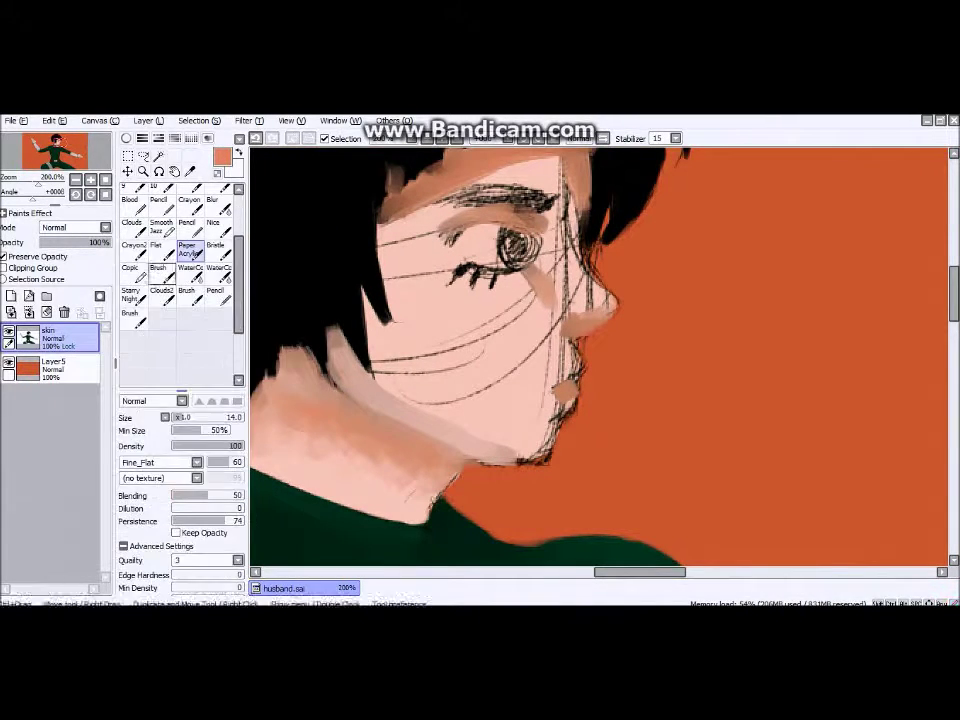
drag(265, 290, 390, 340)
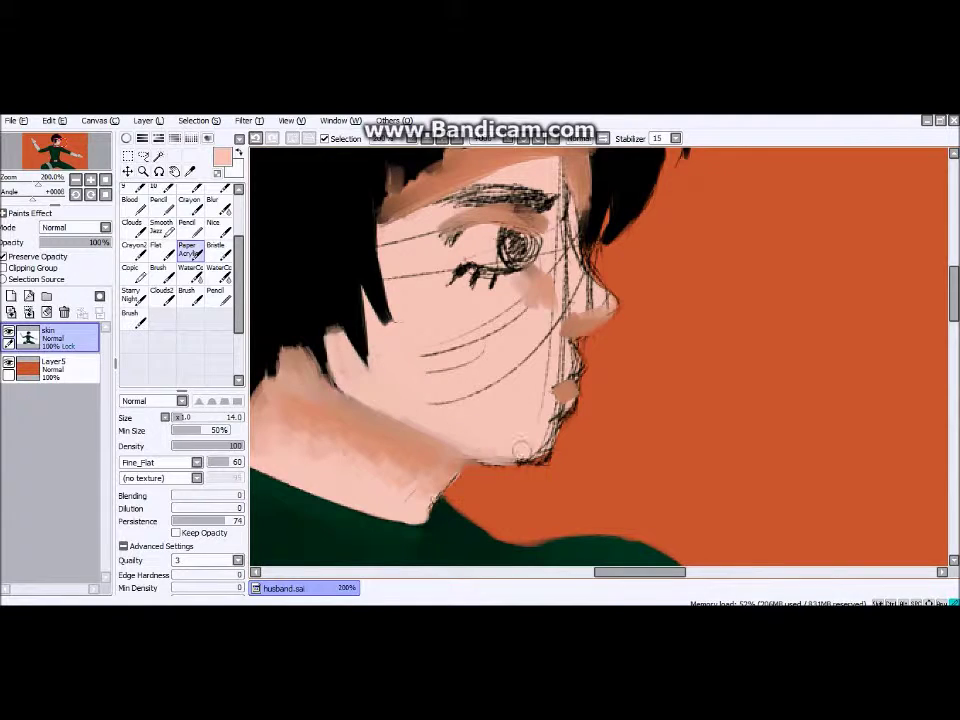
mouse_move(397, 235)
mouse_down()
mouse_move(494, 318)
mouse_move(474, 367)
mouse_move(569, 214)
mouse_move(598, 296)
mouse_move(440, 307)
mouse_move(557, 349)
mouse_move(537, 455)
mouse_up()
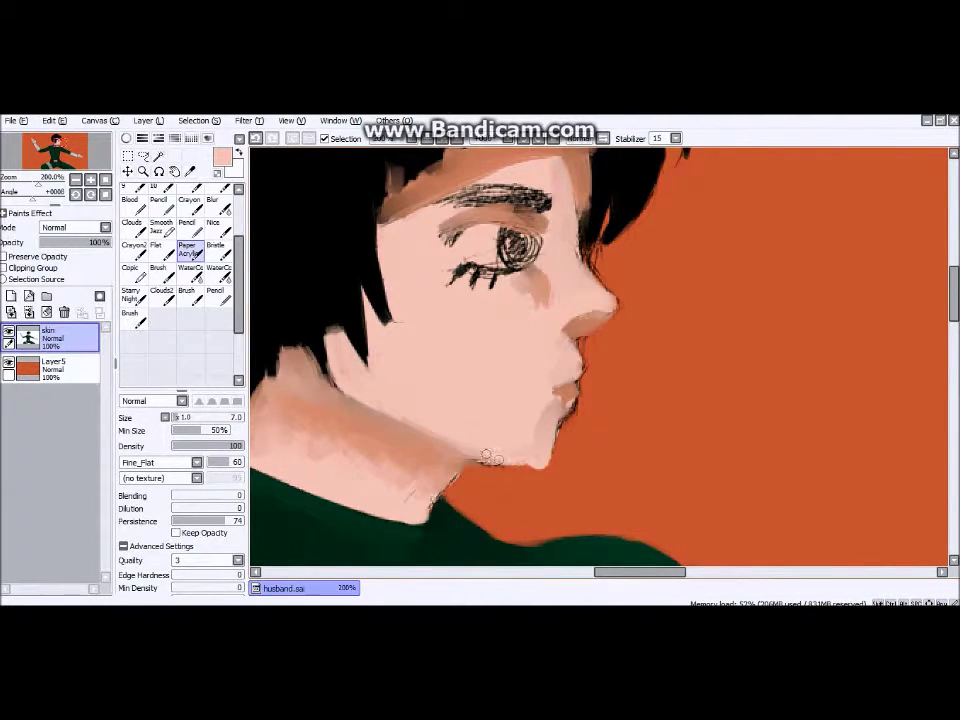
Blend the skin shadows beside the eye, under the nose and around the mouth using Paper Acrylic at size 7, blending 50
click(206, 138)
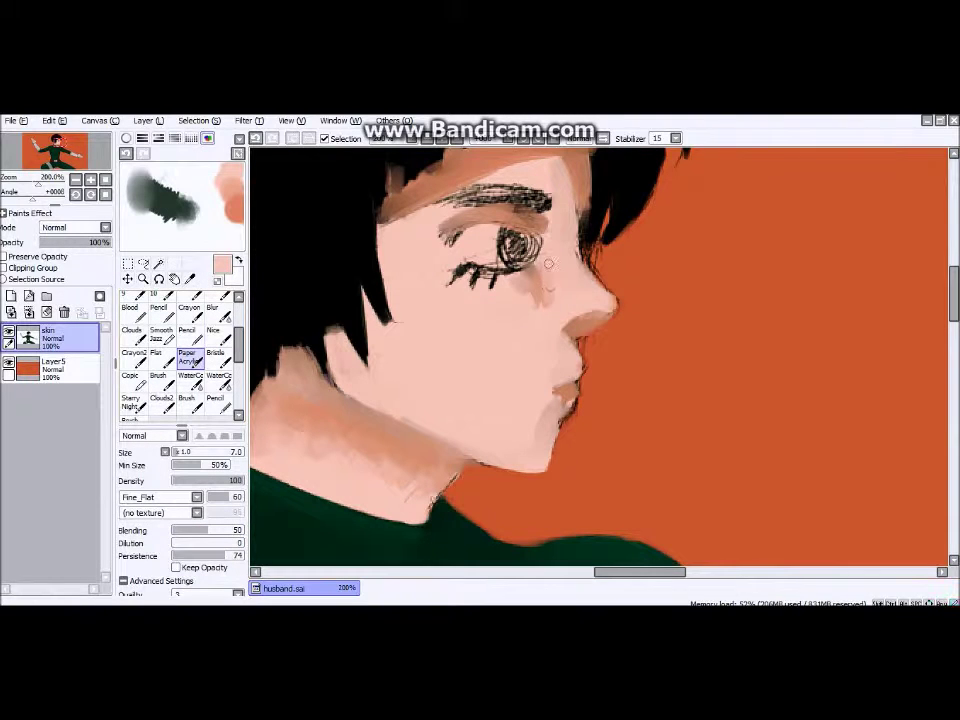
scroll(540, 298, up, 2)
mouse_move(473, 421)
mouse_down()
mouse_move(519, 340)
mouse_move(534, 283)
mouse_move(516, 330)
mouse_up()
scroll(556, 265, down, 1)
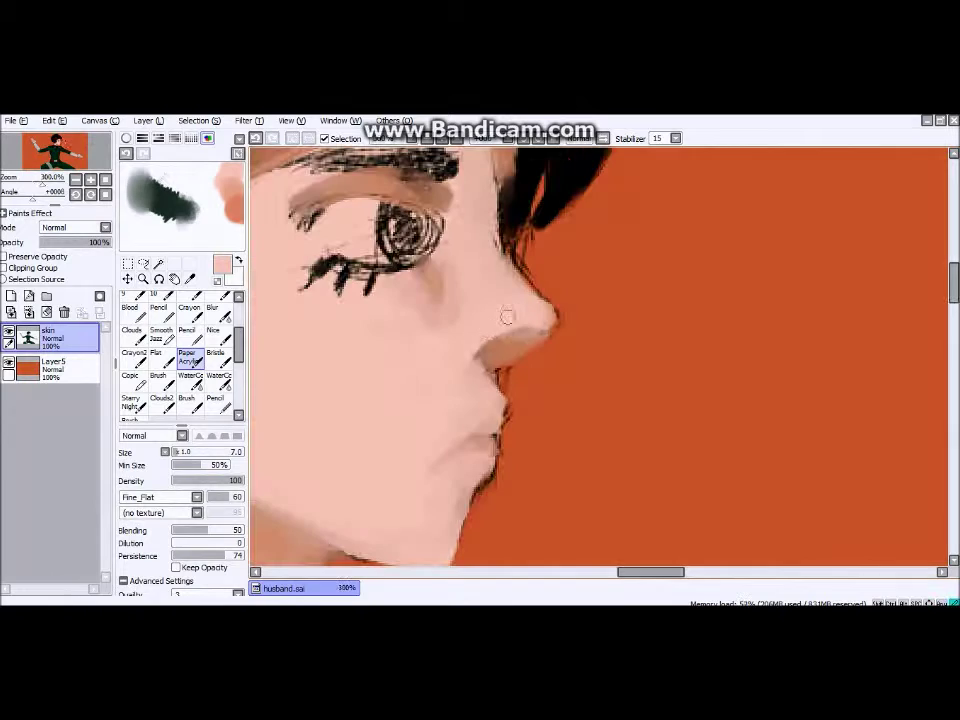
drag(419, 189, 557, 354)
mouse_move(525, 258)
mouse_down()
mouse_move(489, 289)
mouse_move(624, 279)
mouse_move(364, 403)
mouse_move(627, 276)
mouse_up()
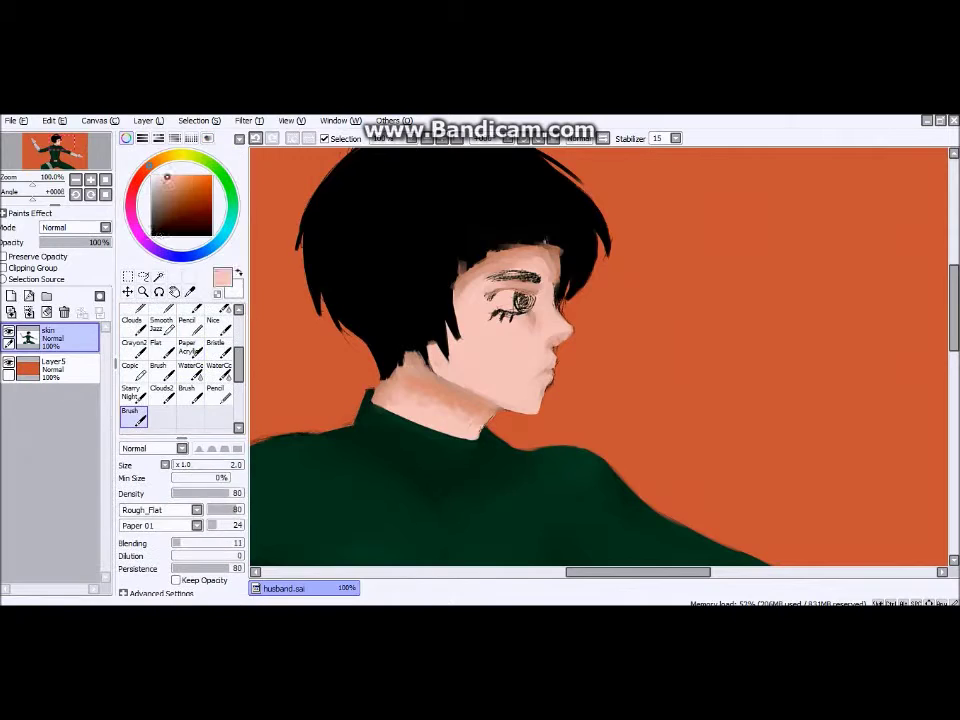
Paint a thick solid black eyebrow over the sketched one with the Brush at size 11
scroll(430, 385, up, 4)
key(bracketleft)
key(bracketleft)
mouse_move(385, 270)
mouse_down()
mouse_move(470, 262)
mouse_move(610, 283)
mouse_up()
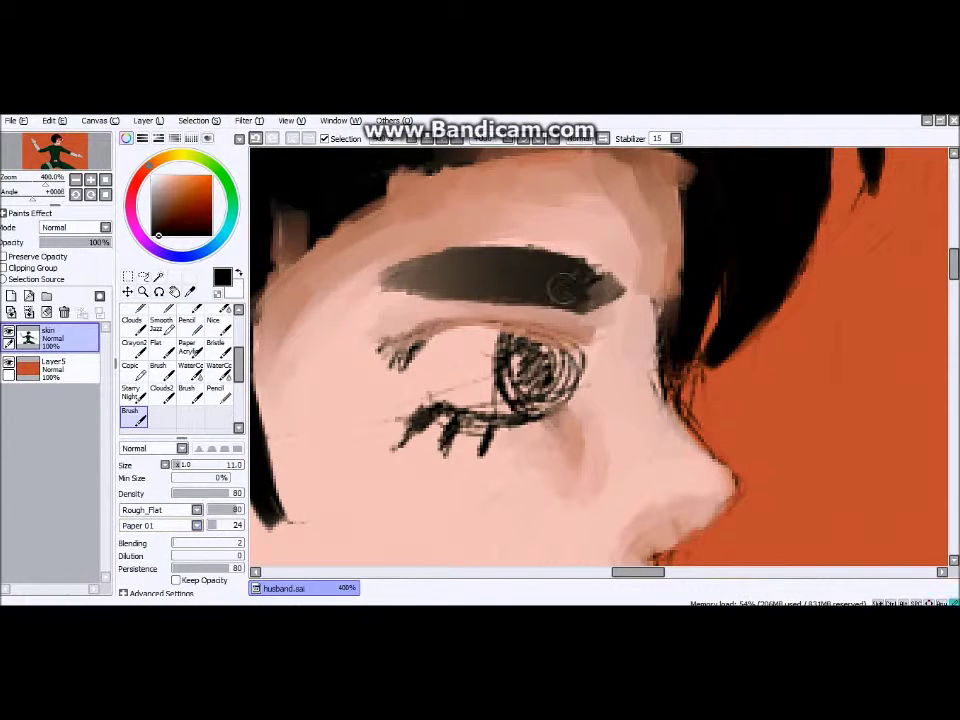
Draw the upper eyelid line and its outer lashes in black with the Brush at size 1
key(e)
key(b)
key(bracketleft)
key(bracketleft)
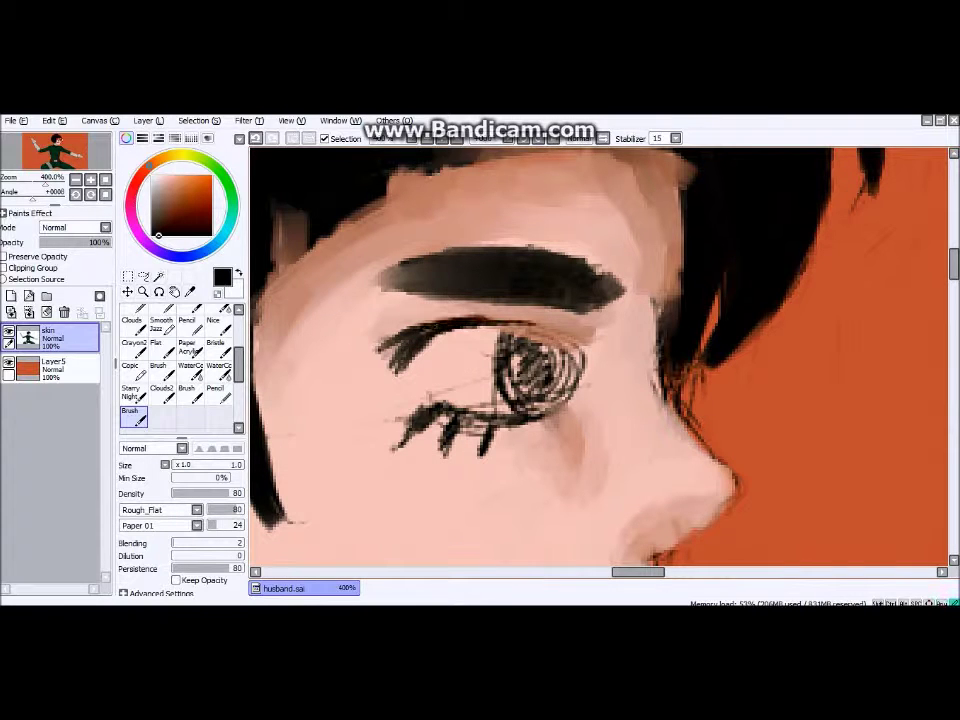
Outline the nose, nostril, lips and chin profile in black with the Brush at size 1
scroll(318, 152, down, 1)
drag(600, 450, 525, 350)
scroll(600, 400, up, 1)
drag(500, 400, 520, 330)
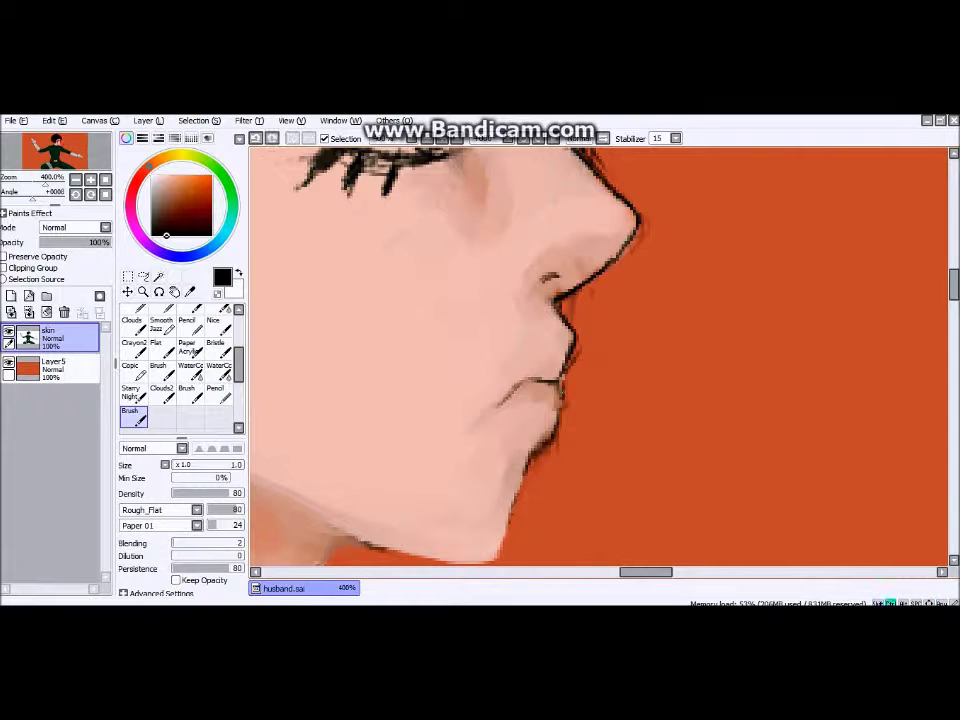
Cover the sketched lower lashes with sampled peach skin using Paper Acrylic at size 11
scroll(600, 350, down, 3)
scroll(440, 320, up, 4)
click(189, 347)
alt+click(440, 320)
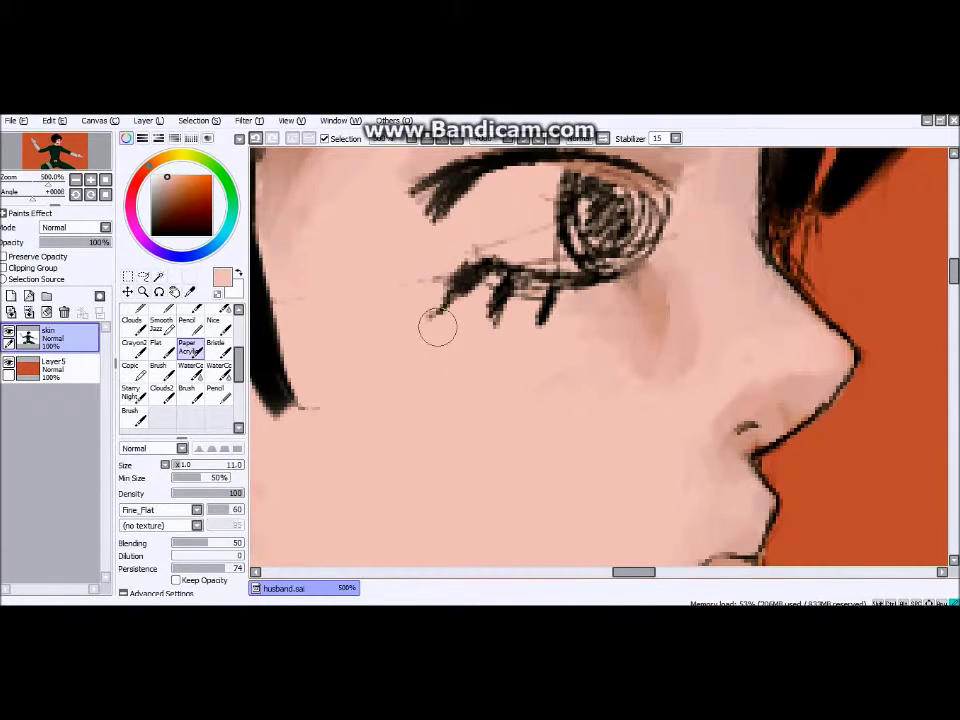
Paint the white of the eye beside the iris using Paper Acrylic with reduced blending
click(151, 176)
drag(210, 543, 172, 543)
click(124, 593)
mouse_move(470, 225)
mouse_down()
mouse_move(485, 193)
mouse_move(560, 245)
mouse_up()
drag(456, 203, 514, 227)
Redraw the lower eyelid line and lower lashes in black with the Brush at size 1
click(151, 236)
scroll(180, 350, down, 2)
click(134, 375)
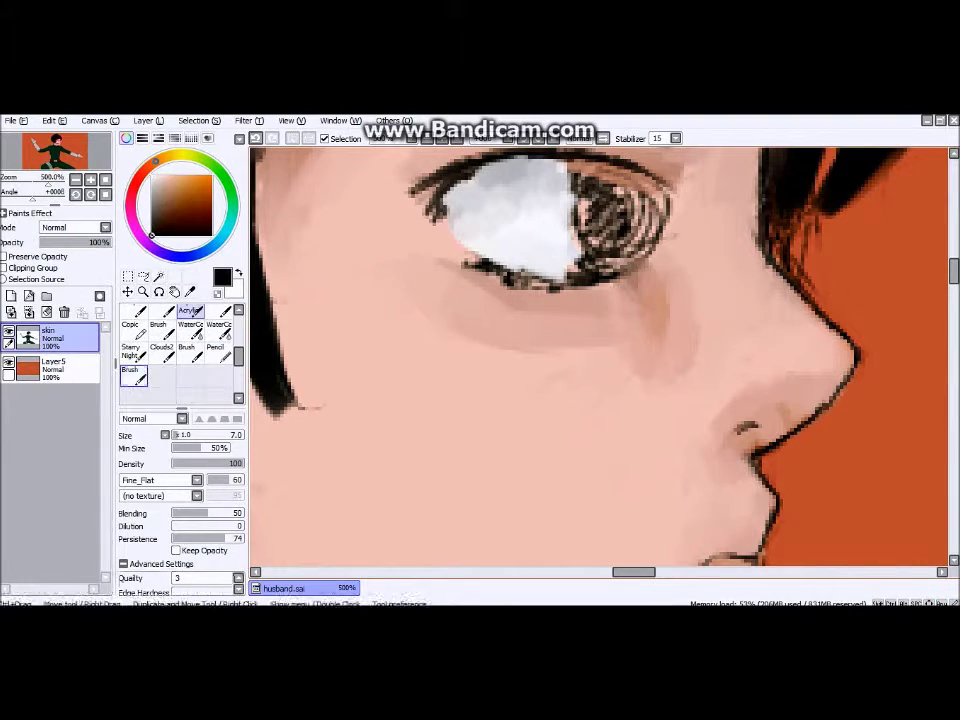
scroll(598, 356, up, 1)
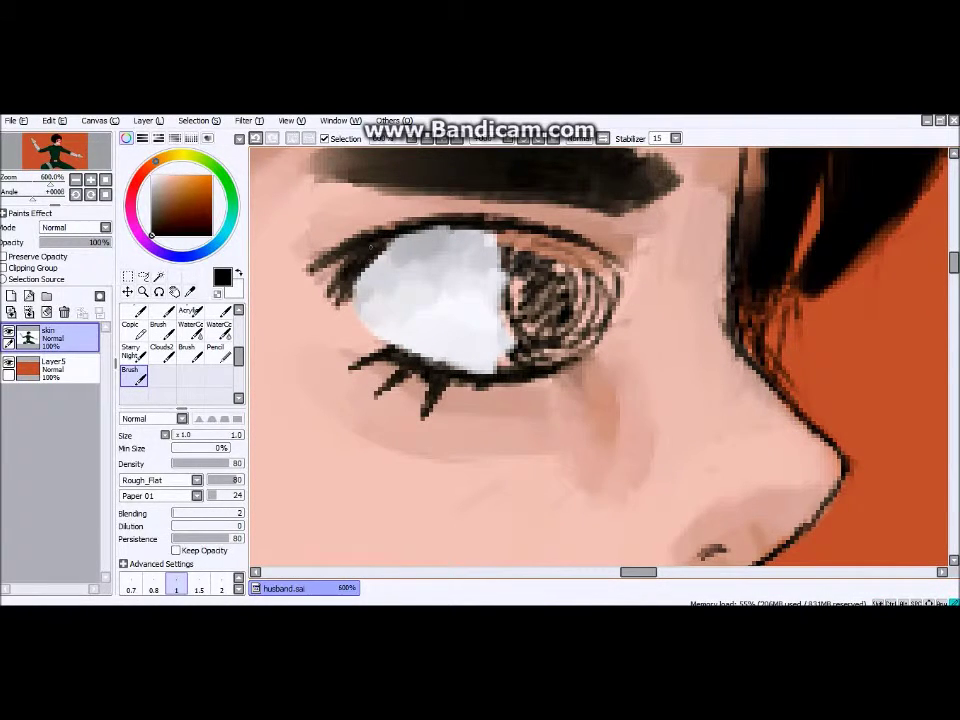
Fill the iris solid black and draw the inner eye corner with the Brush at size 2
scroll(598, 356, down, 5)
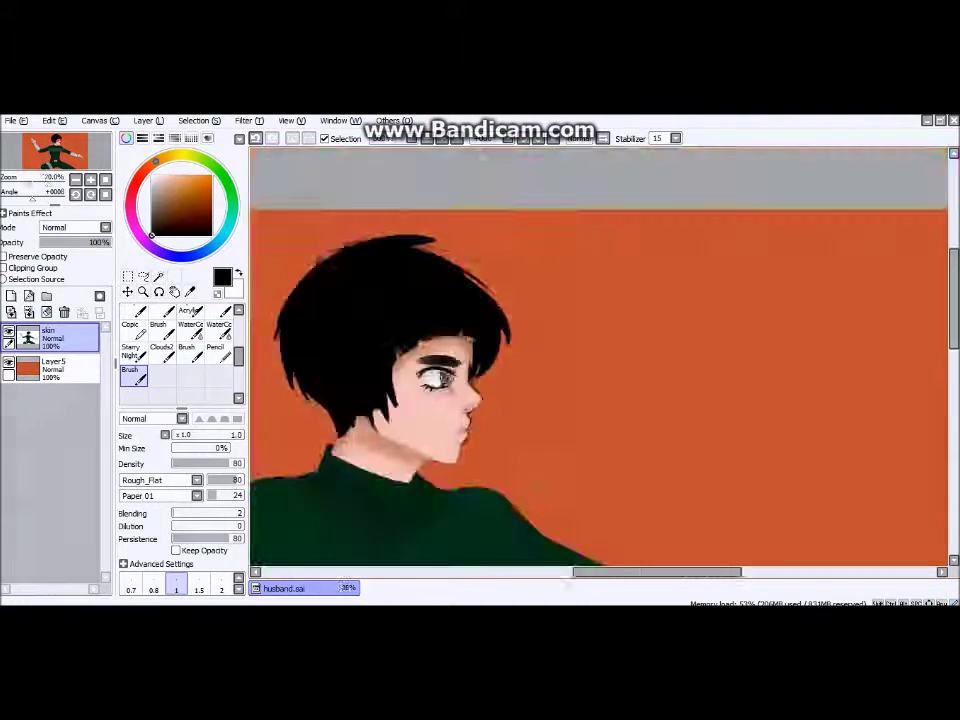
scroll(440, 378, up, 5)
mouse_move(340, 350)
mouse_down()
mouse_move(400, 390)
mouse_move(380, 400)
mouse_up()
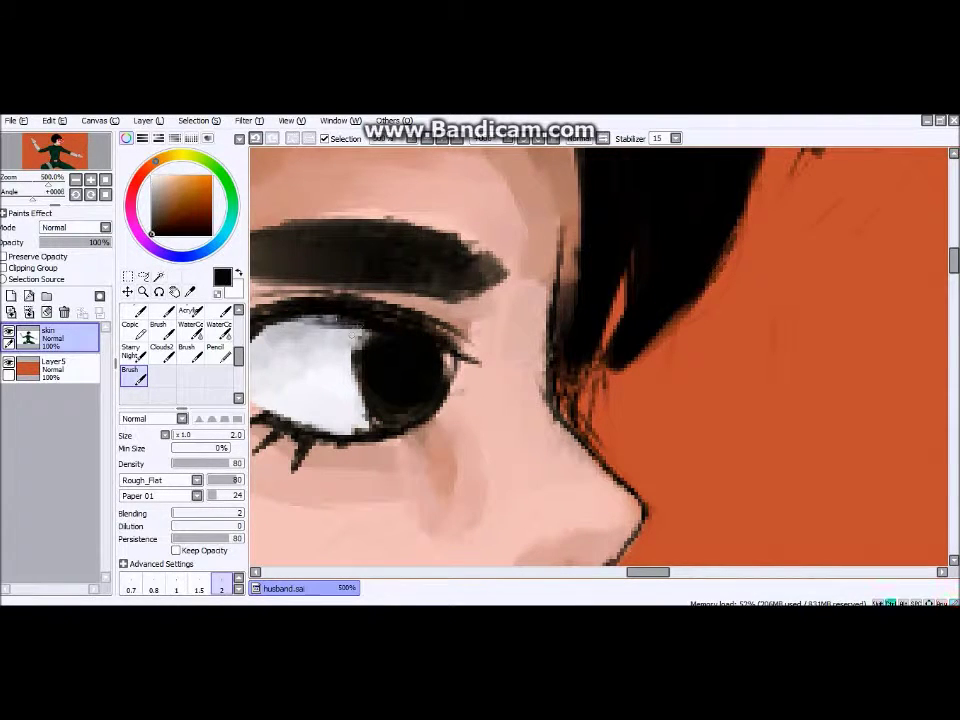
scroll(598, 356, up, 1)
alt+click(729, 315)
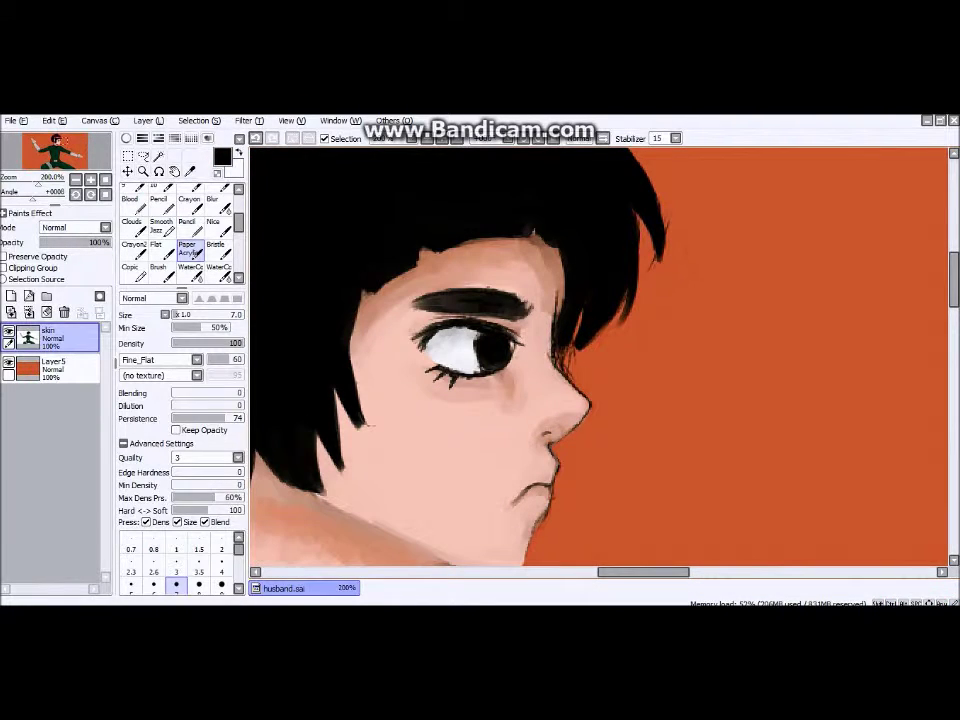
Shade the background around the figure on Layer5 in dark red with the Flat brush, blending with the Nice brush at size 47
scroll(549, 269, down, 4)
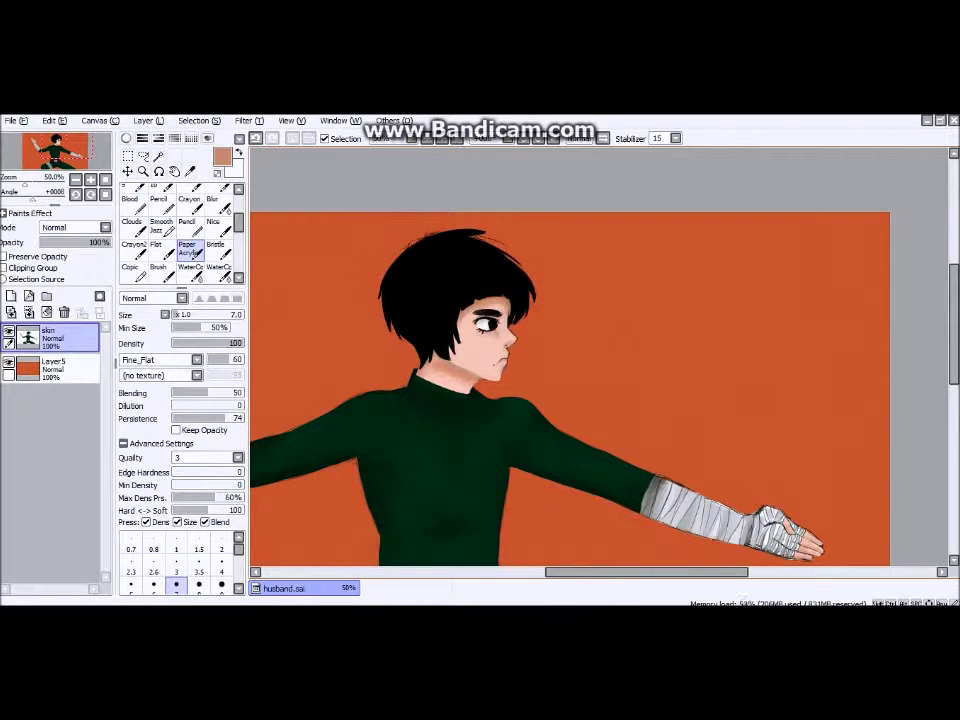
scroll(569, 360, up, 2)
scroll(569, 360, down, 3)
scroll(569, 360, down, 1)
click(126, 138)
click(53, 368)
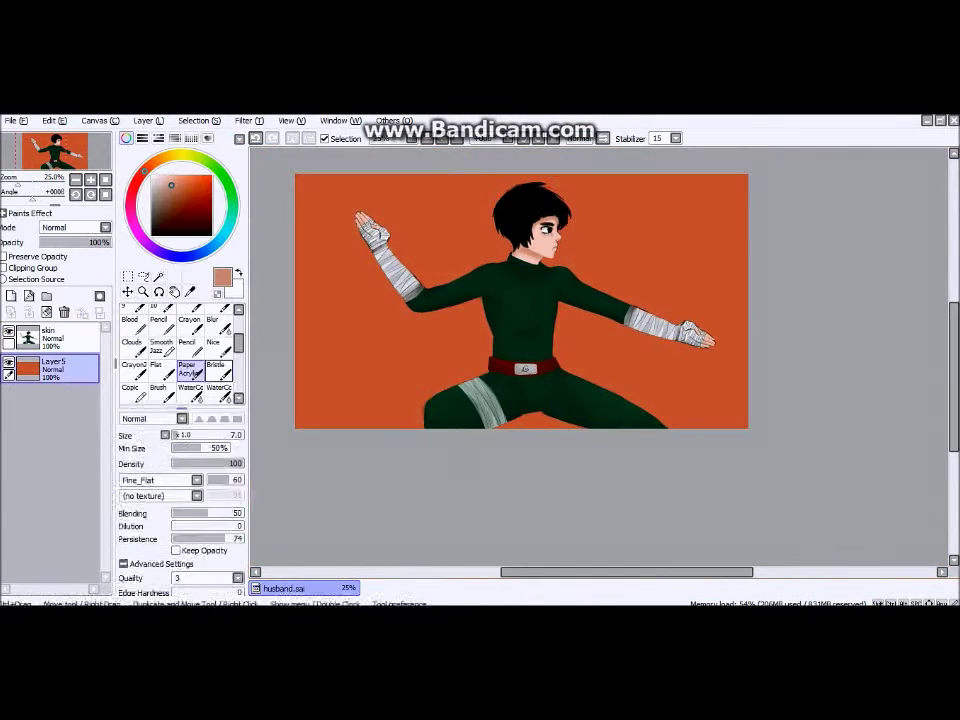
click(194, 201)
drag(330, 385, 360, 415)
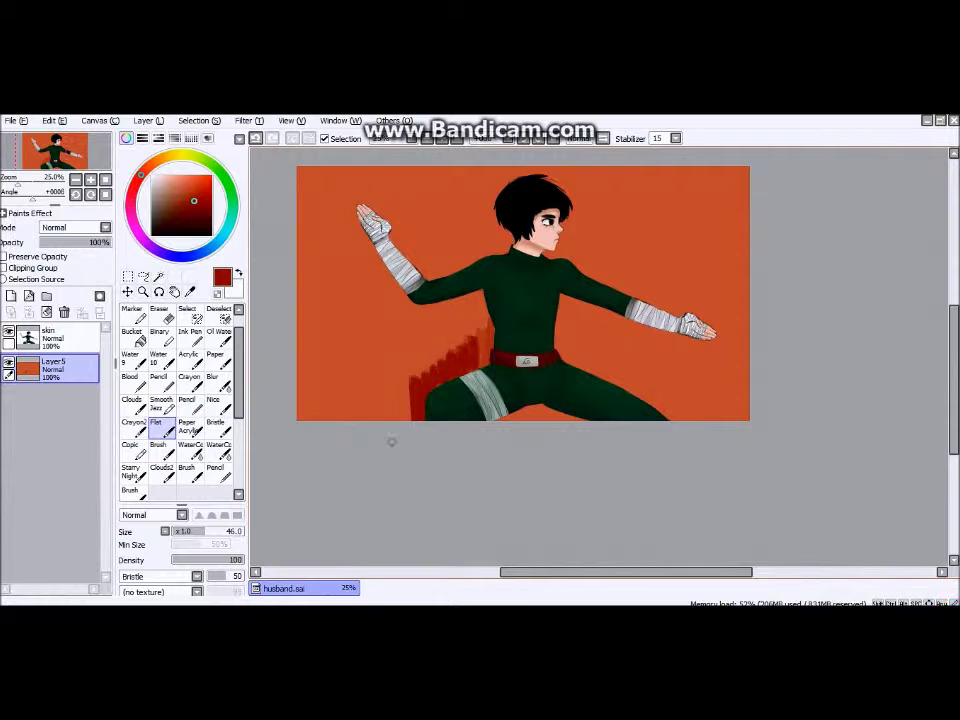
click(212, 403)
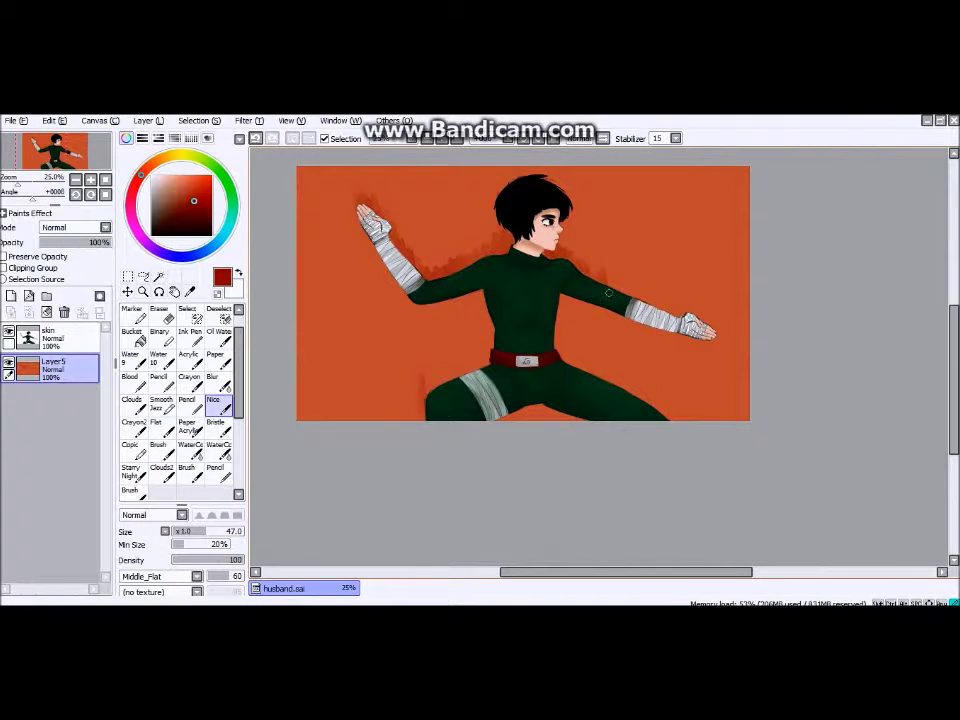
drag(635, 410, 655, 365)
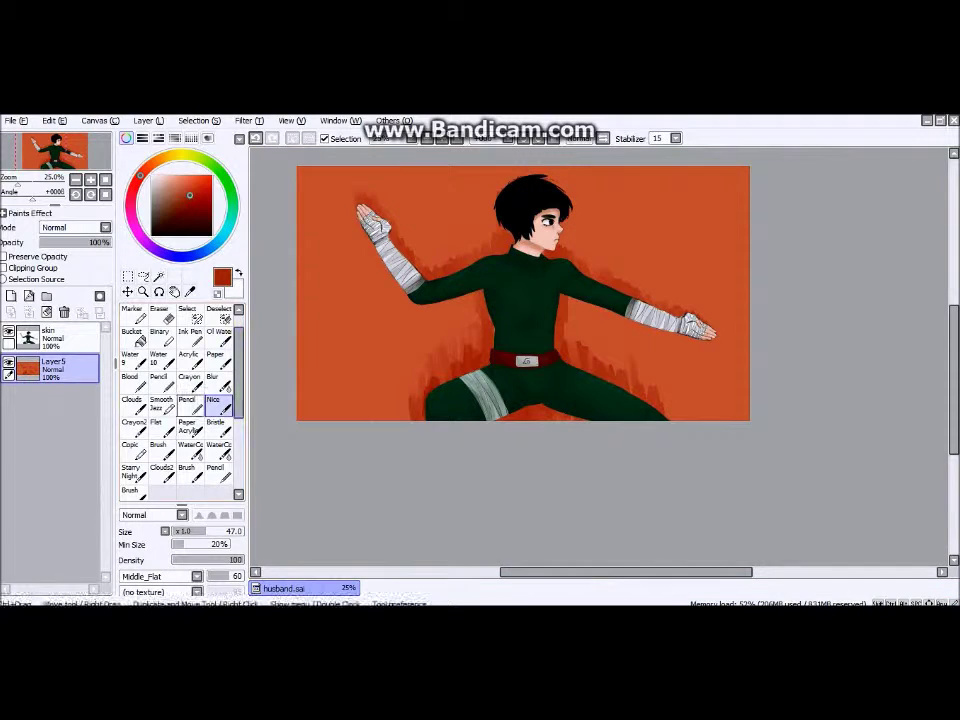
Paint a dark red ground across the lower background using Starry Night at size 250, and smooth the background strokes with the watercolor brush
click(133, 402)
click(131, 471)
click(177, 214)
drag(302, 410, 420, 398)
click(130, 490)
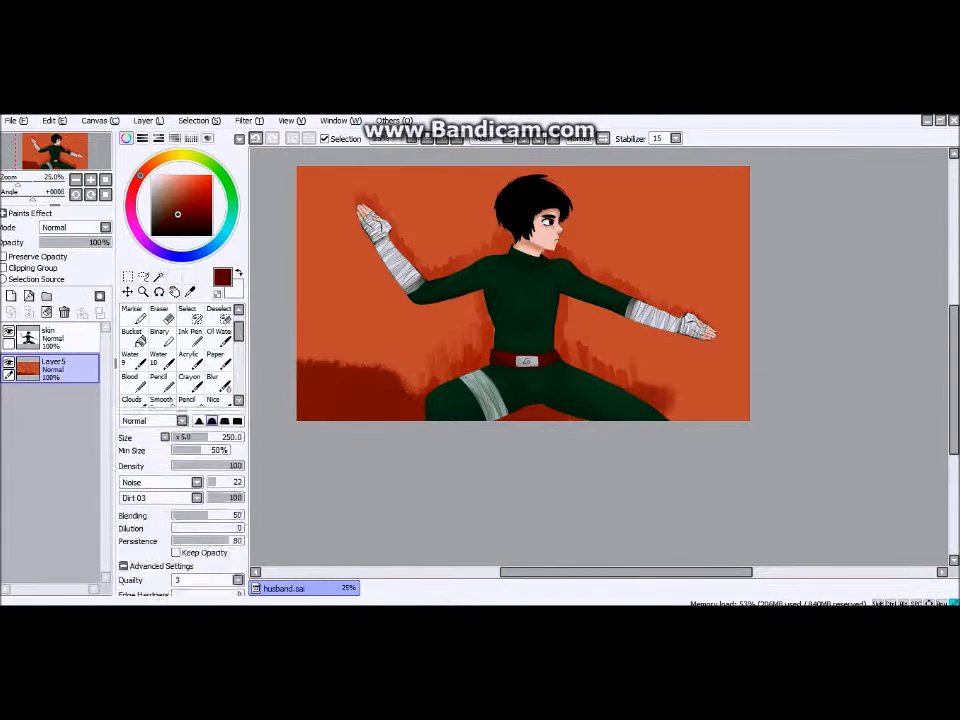
alt+click(327, 386)
click(180, 204)
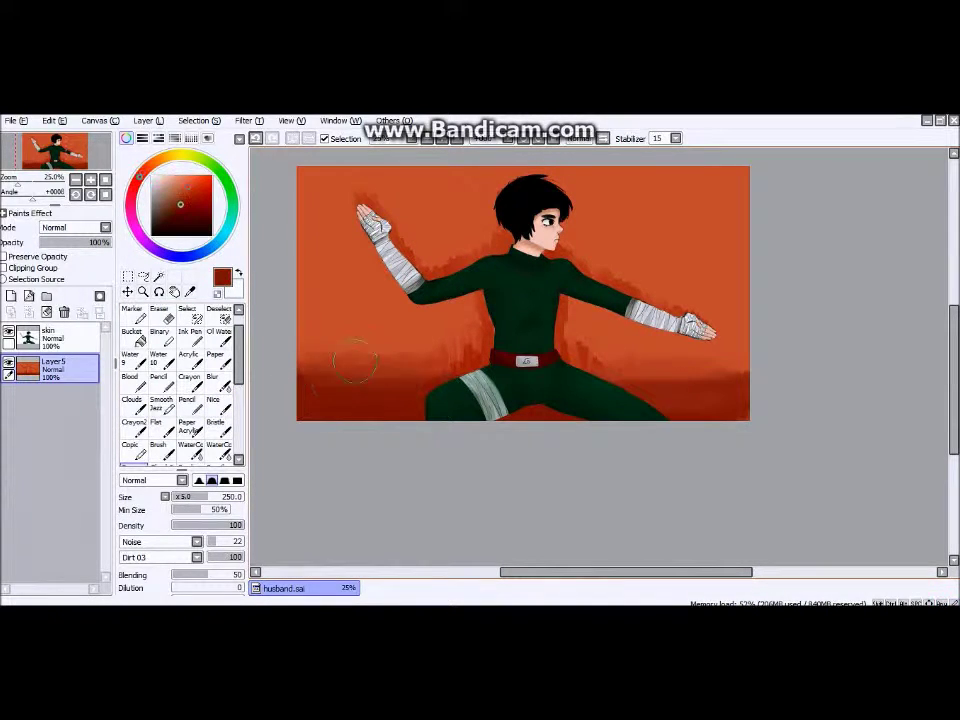
drag(585, 345, 740, 345)
scroll(180, 380, down, 2)
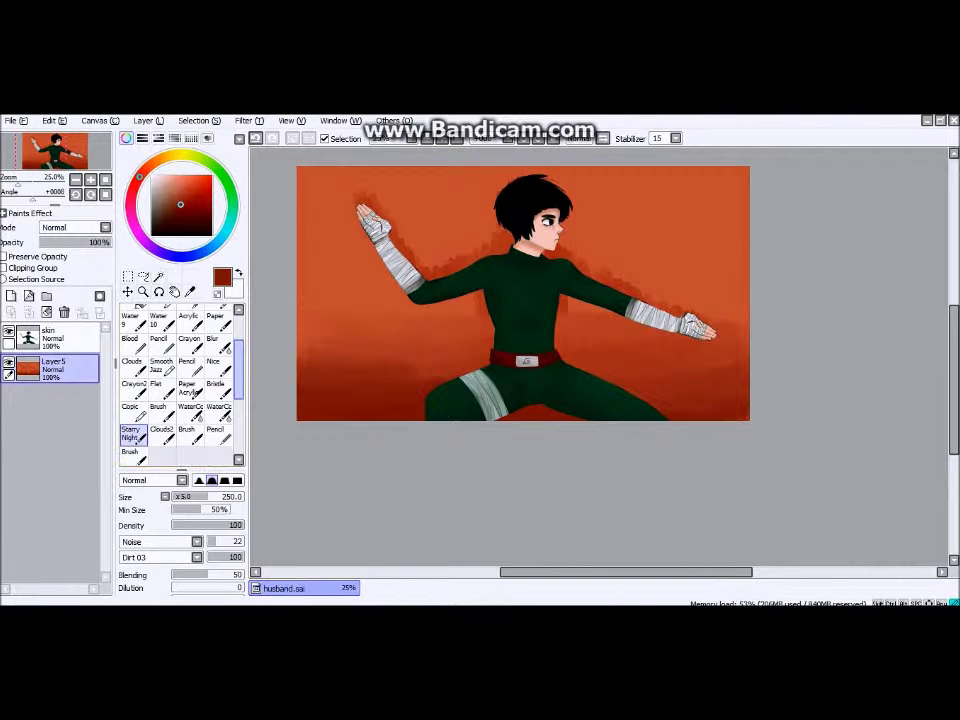
click(190, 408)
Paint dark teal cloud bands across the sky behind the figure with the Clouds brush at size 145
click(131, 365)
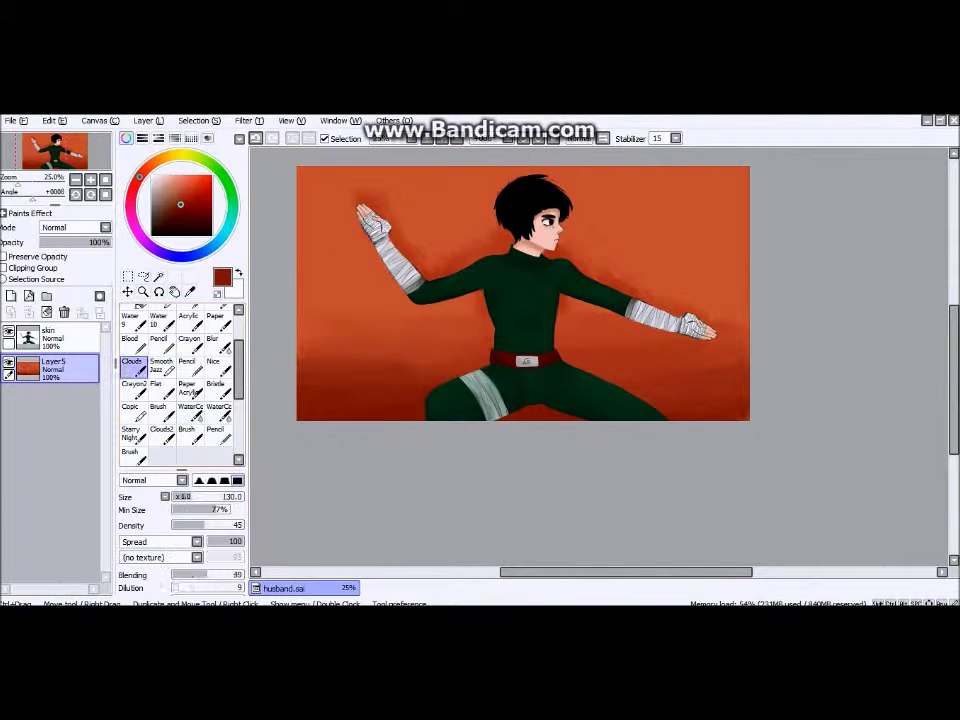
click(225, 232)
click(164, 222)
drag(370, 295, 295, 320)
mouse_move(300, 300)
mouse_down()
mouse_move(470, 312)
mouse_move(425, 325)
mouse_move(490, 322)
mouse_up()
drag(560, 305, 735, 305)
mouse_move(300, 172)
mouse_down()
mouse_move(380, 176)
mouse_move(349, 175)
mouse_move(411, 203)
mouse_up()
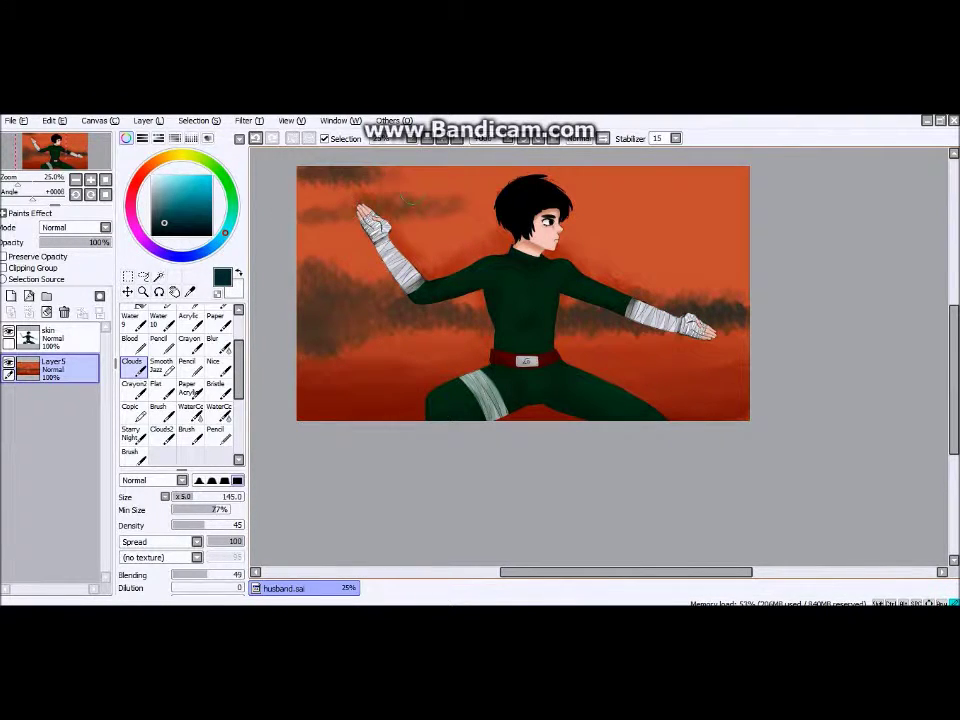
Add pink highlights to the clouds and soften them with the watercolor brush at size 92
click(130, 208)
click(162, 182)
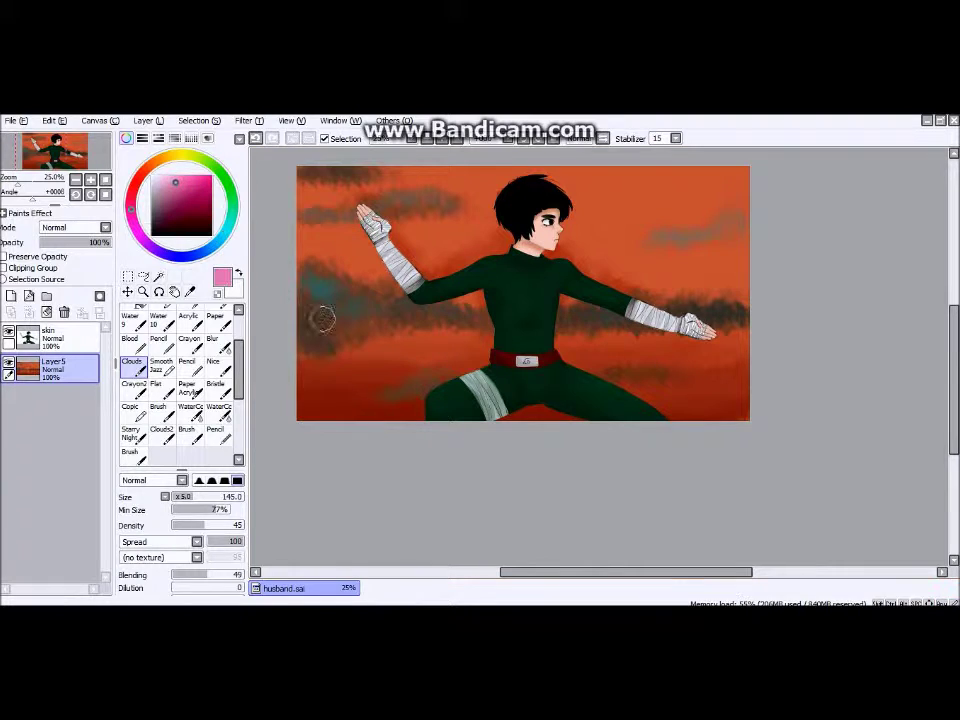
click(190, 408)
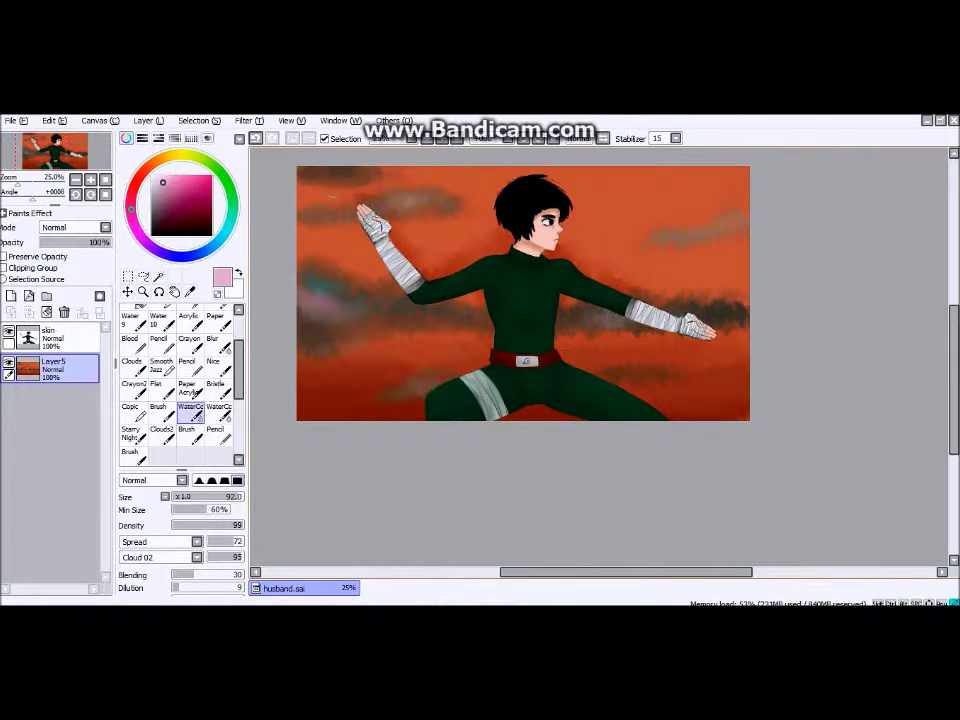
Paint light grey Bristle strokes on a new layer, set its blending mode to Multiply, and move it above the skin layer
click(216, 385)
click(151, 182)
click(10, 296)
drag(305, 418, 345, 312)
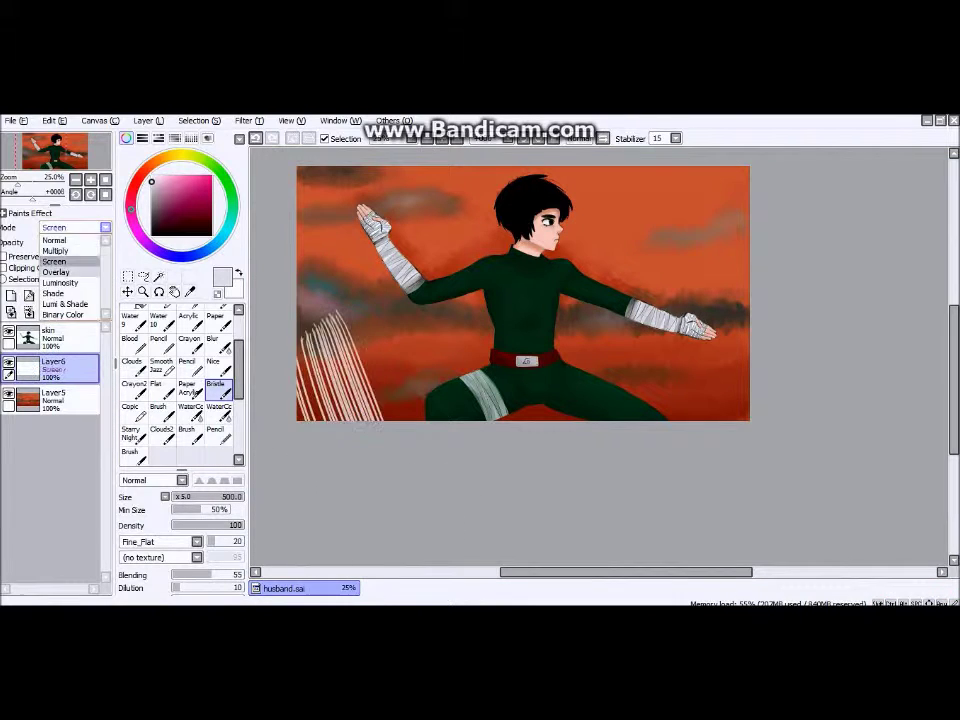
key(Up)
key(ctrl+])
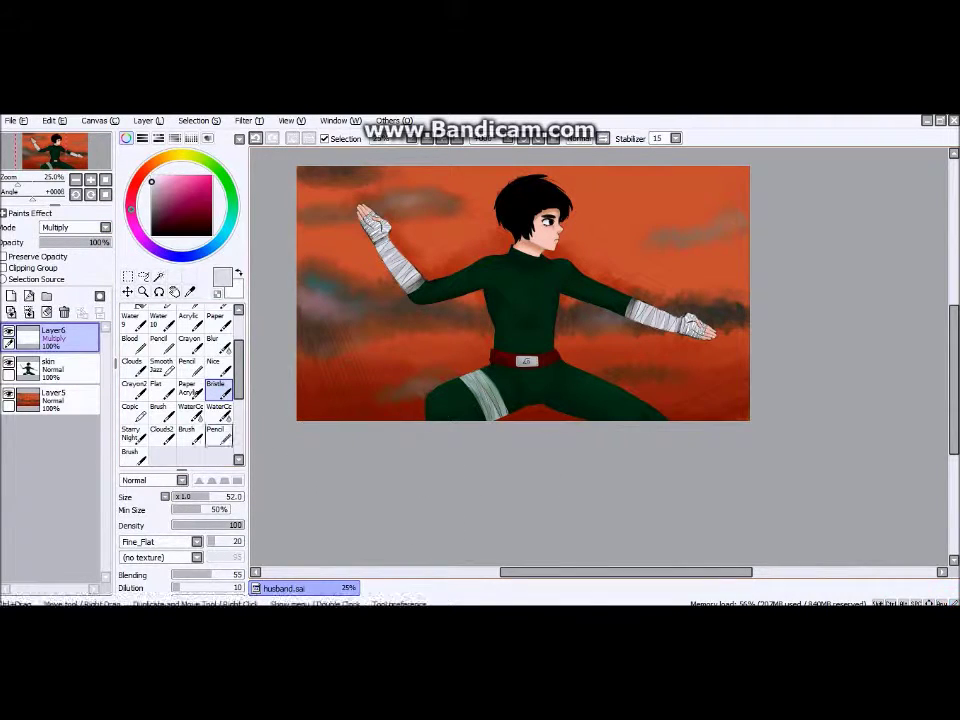